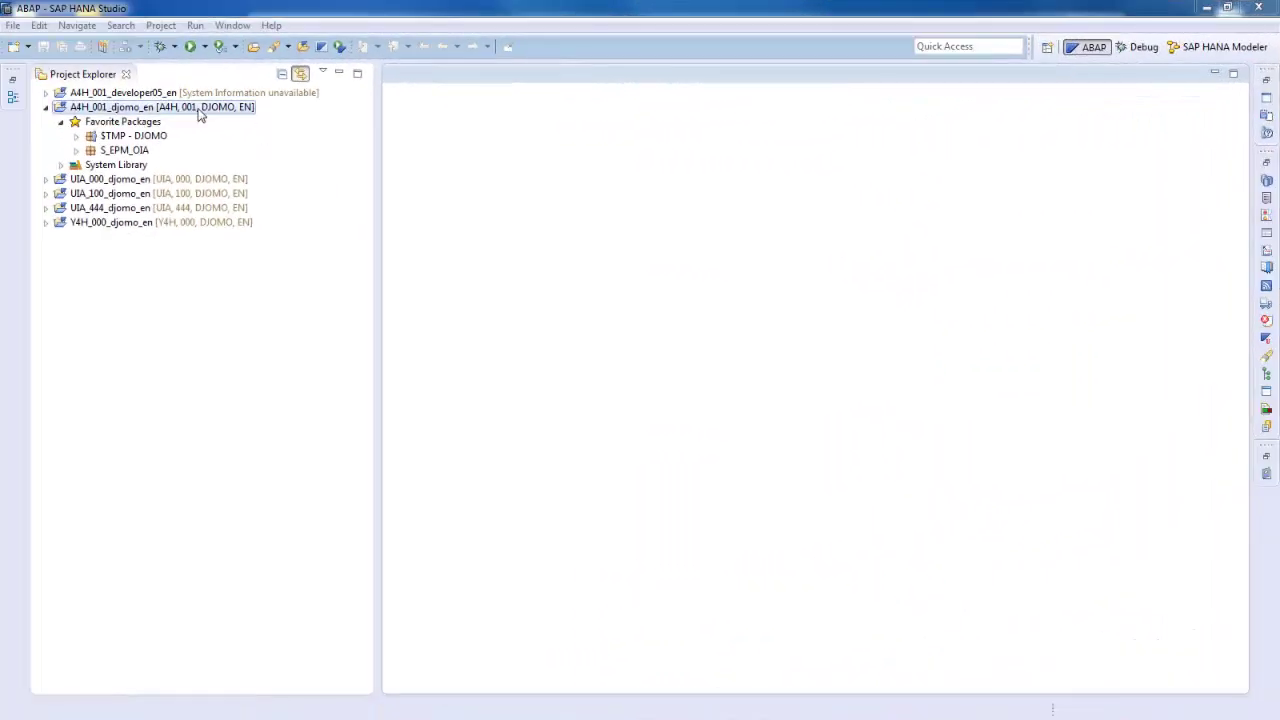
Run the ABAP application swlt to open the SQL Performance Tuning Worklist selection screen.
{"action": "left_click", "coordinate": [340, 47]}
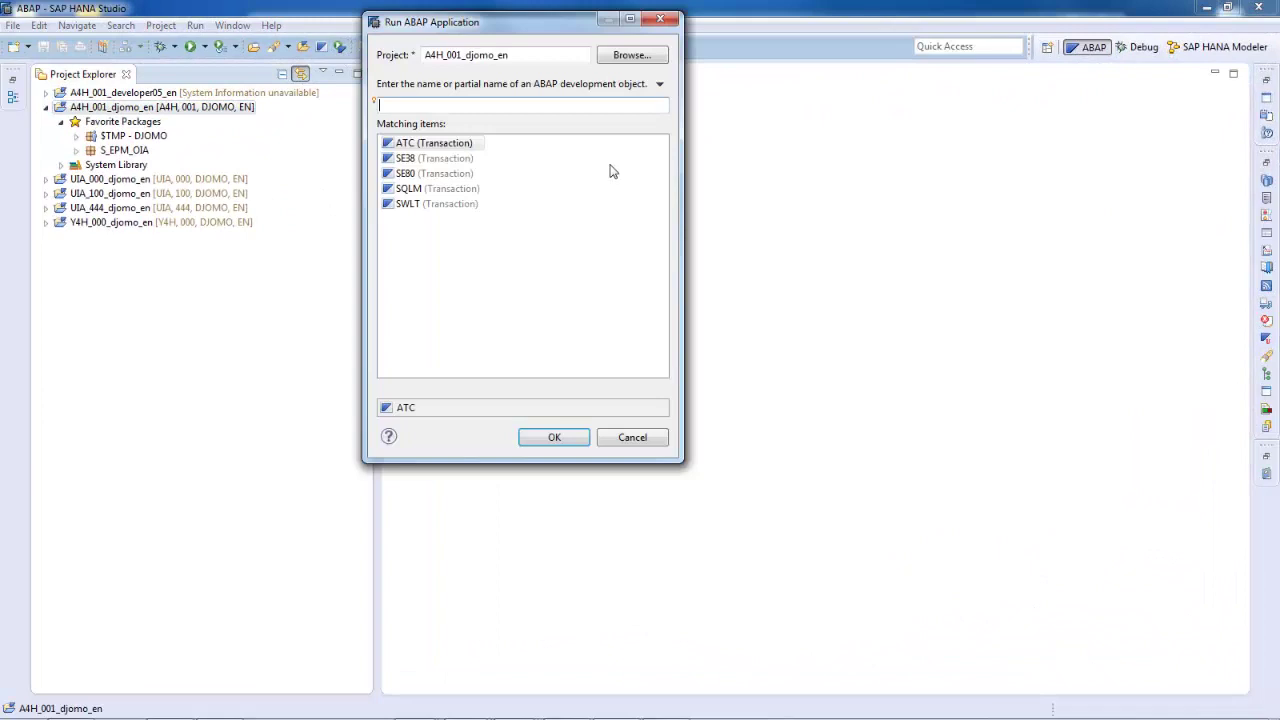
{"action": "type", "text": "swl"}
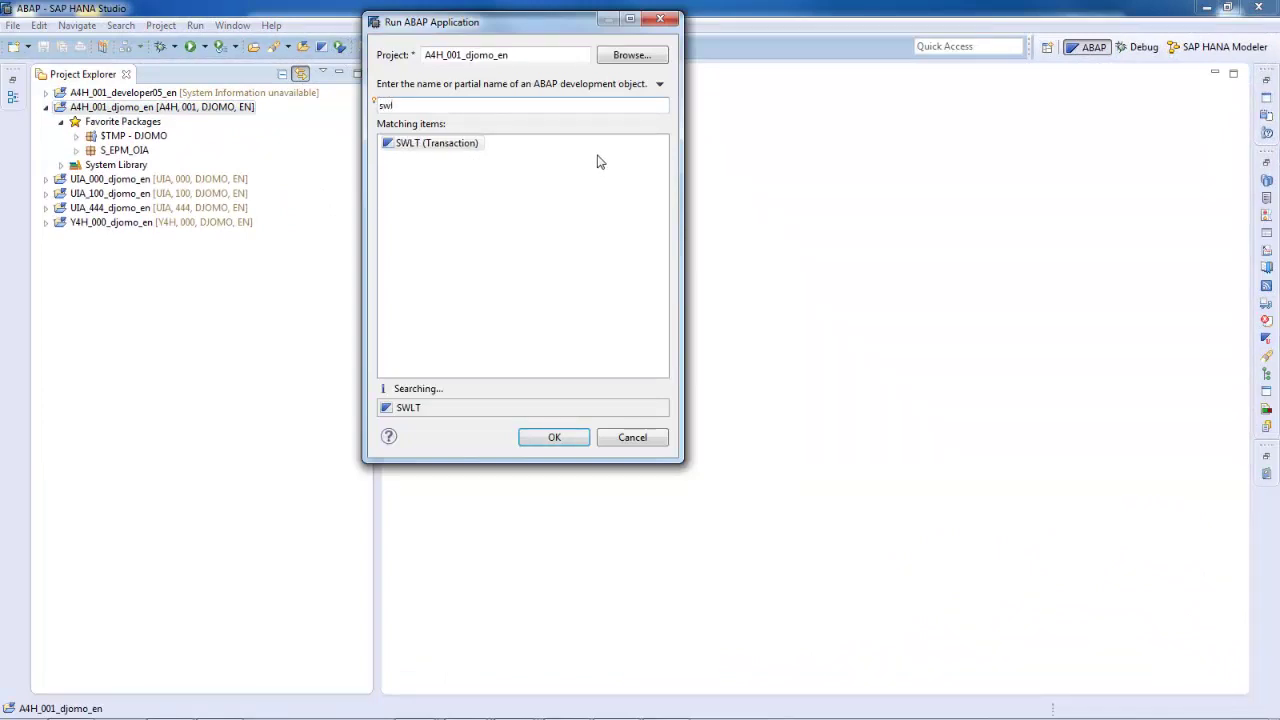
{"action": "type", "text": "t"}
{"action": "left_click", "coordinate": [560, 440]}
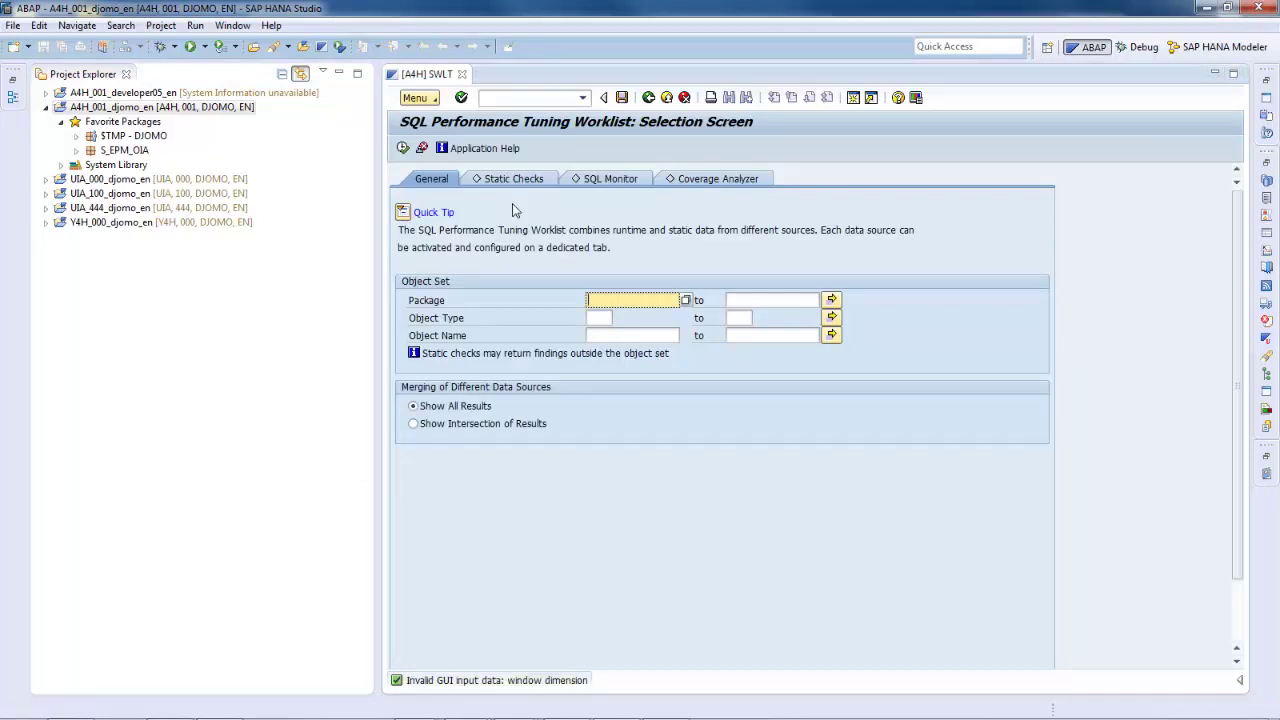
Maximize the SWLT editor, restrict Object Name to z*, and show the intersection of results.
{"action": "double_click", "coordinate": [431, 79]}
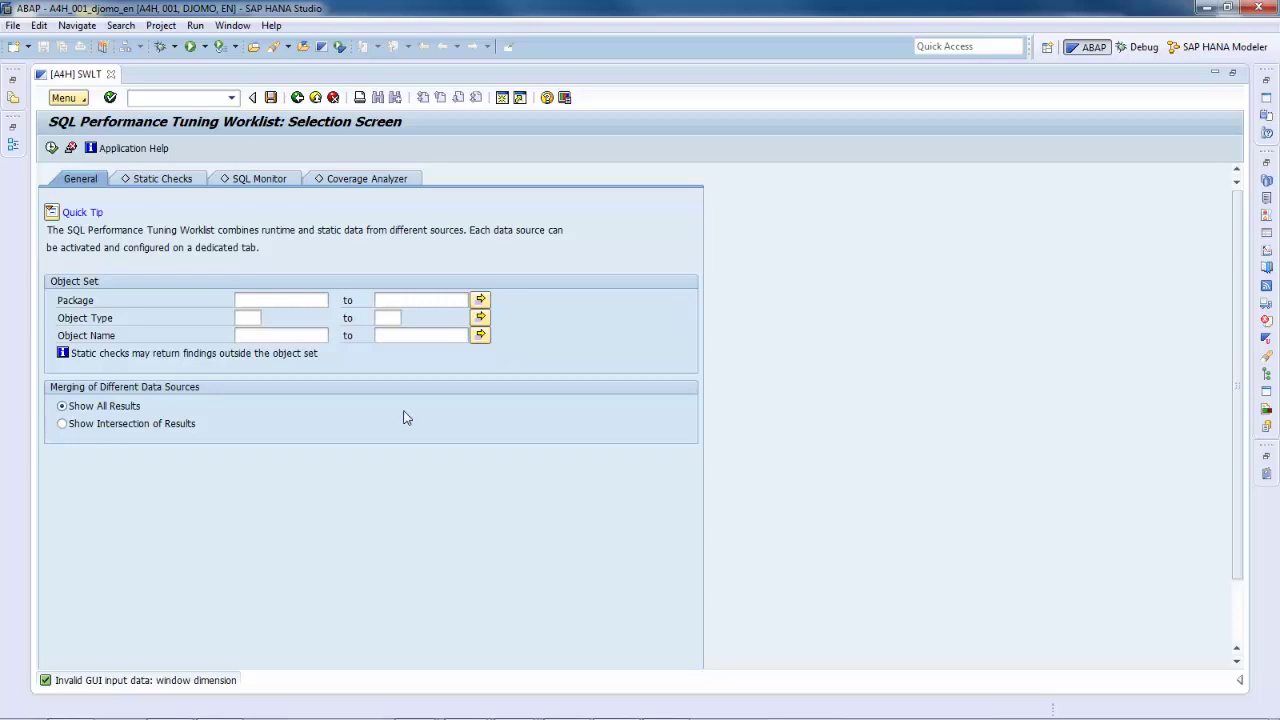
{"action": "left_click", "coordinate": [307, 336]}
{"action": "type", "text": "z*"}
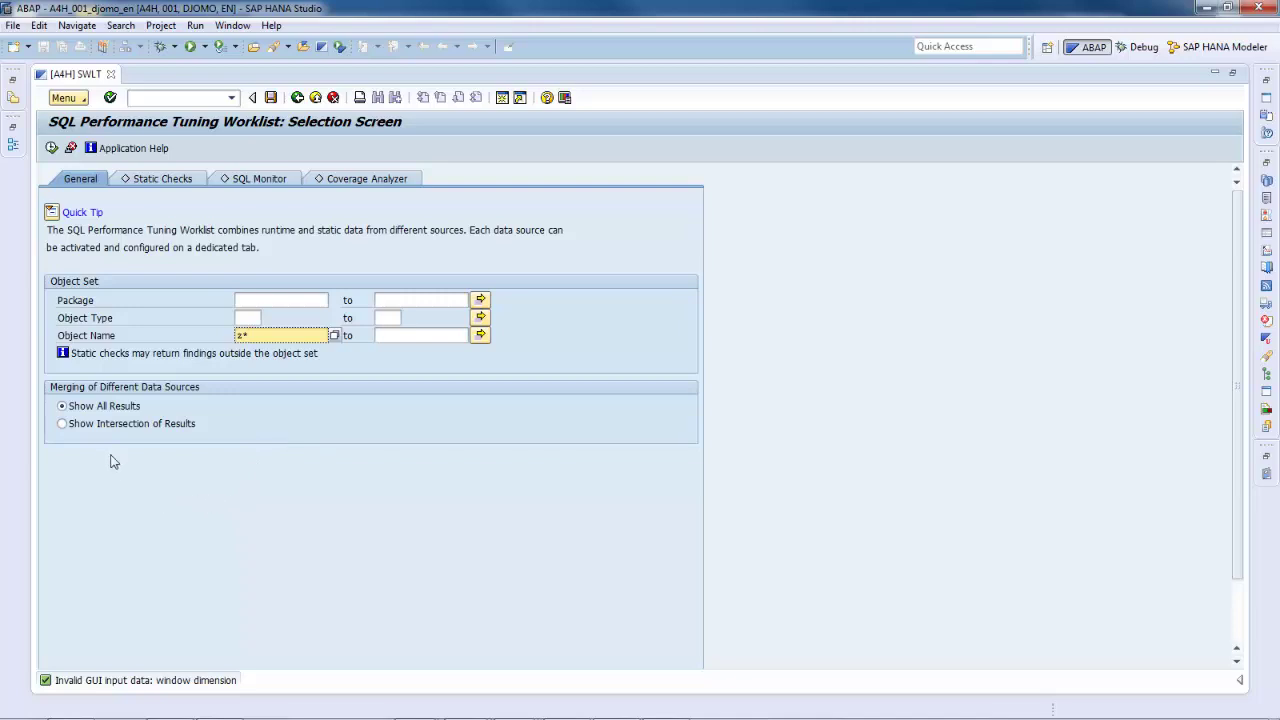
{"action": "left_click", "coordinate": [66, 426]}
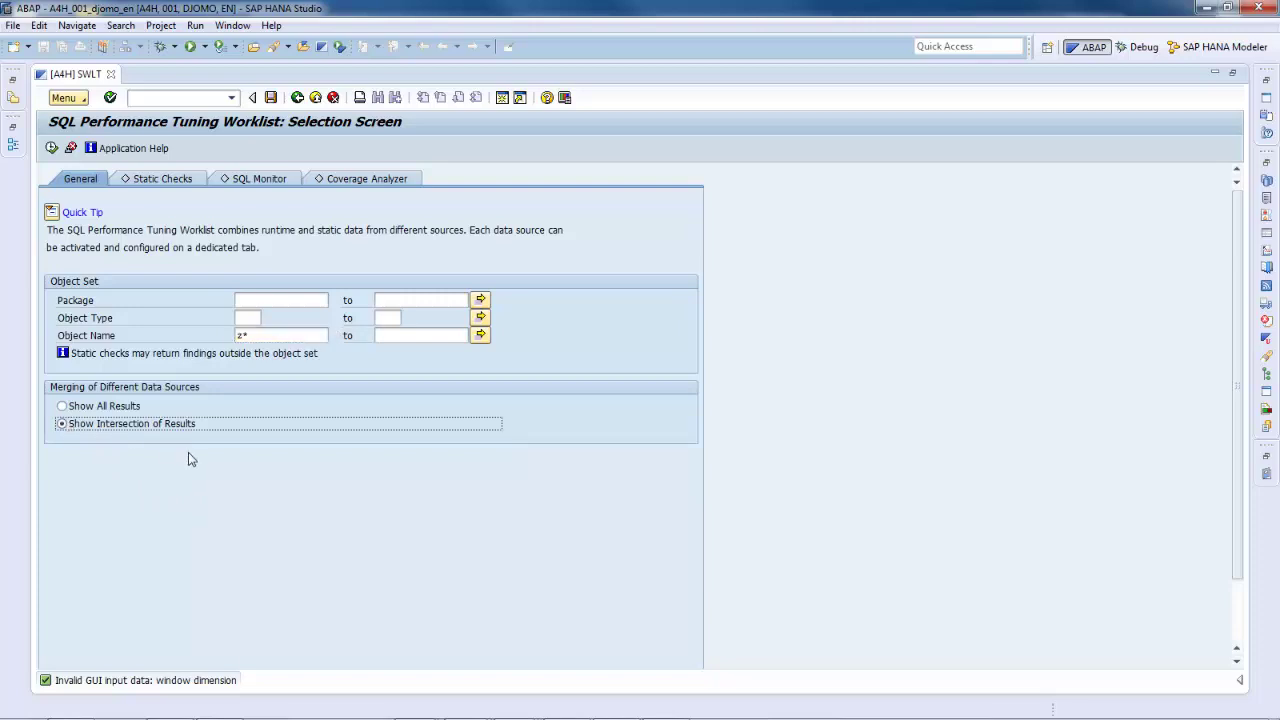
{"action": "left_click", "coordinate": [157, 182]}
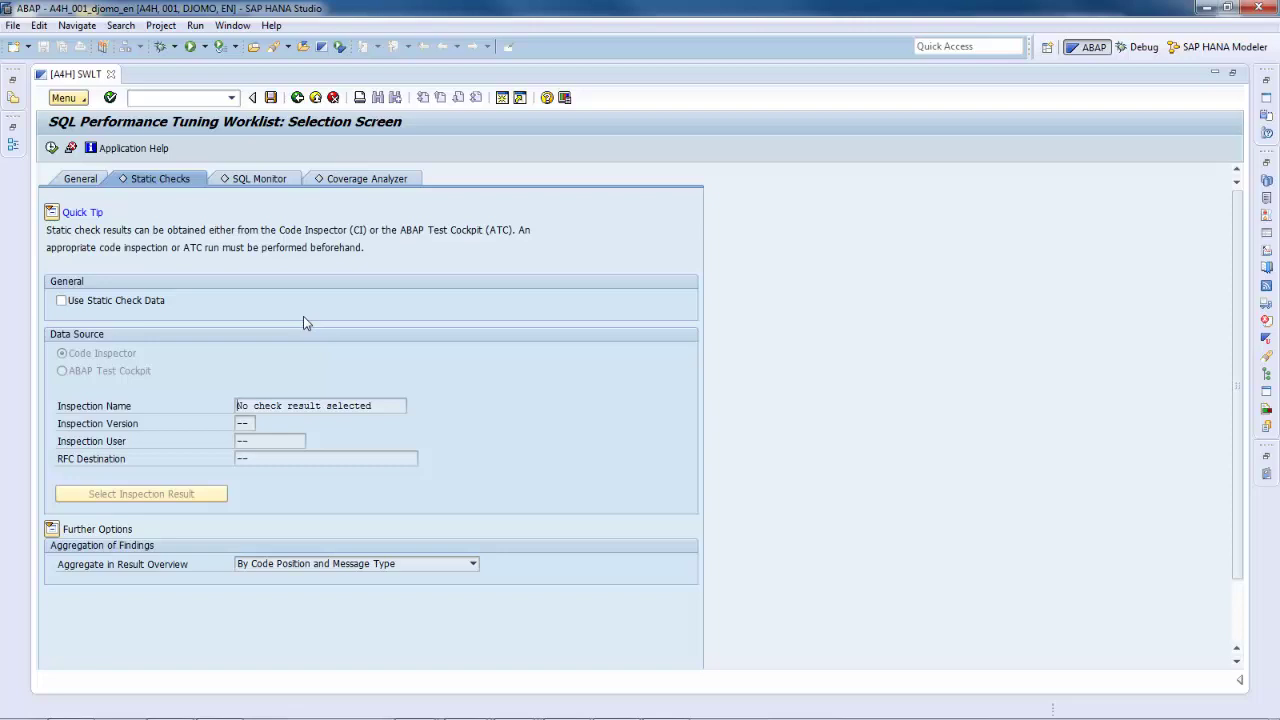
Use Code Inspector result DEMO_SWLT_INSPECTION as static check data, aggregated by code position and message type.
{"action": "left_click", "coordinate": [61, 301]}
{"action": "left_click", "coordinate": [101, 375]}
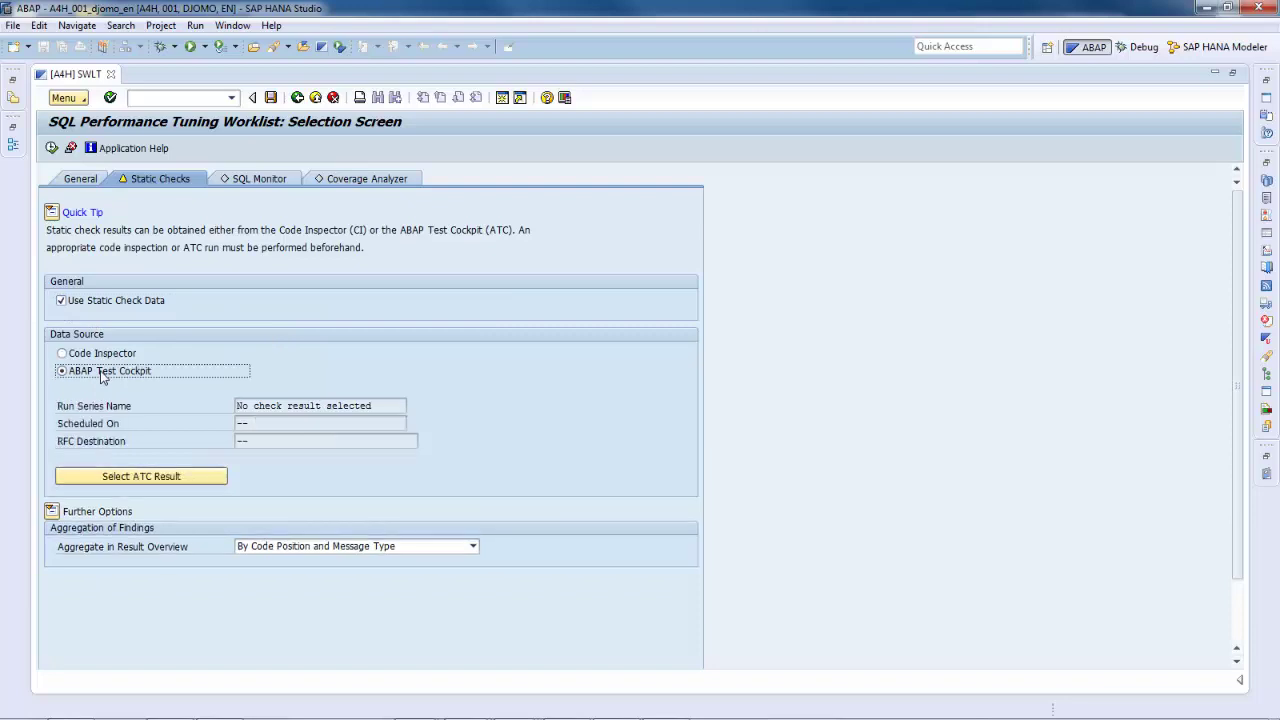
{"action": "left_click", "coordinate": [105, 354]}
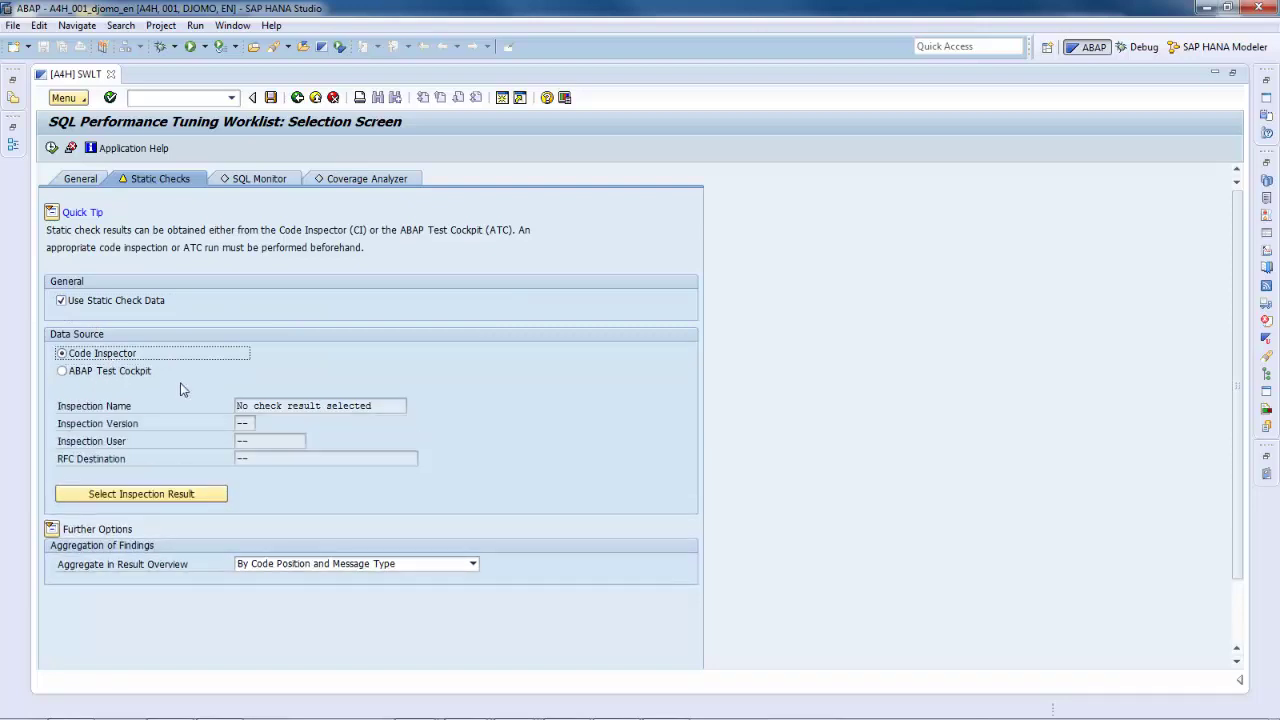
{"action": "left_click", "coordinate": [174, 500]}
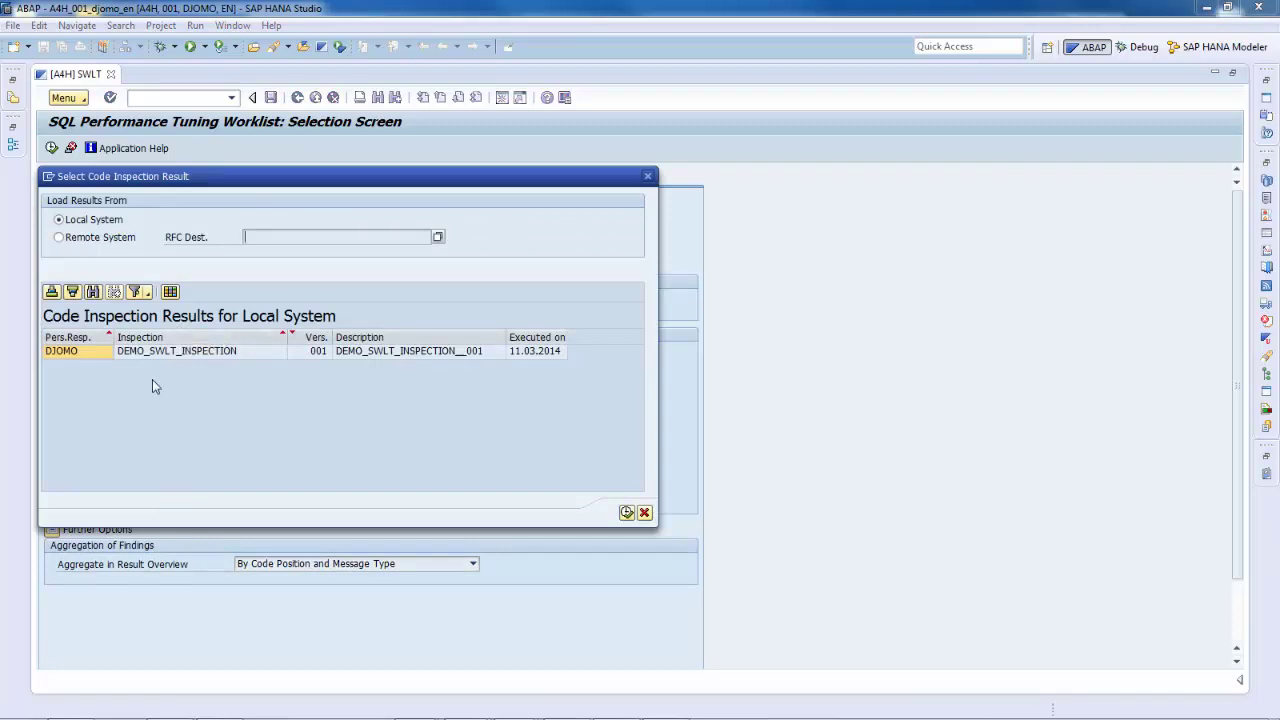
{"action": "left_click", "coordinate": [93, 356]}
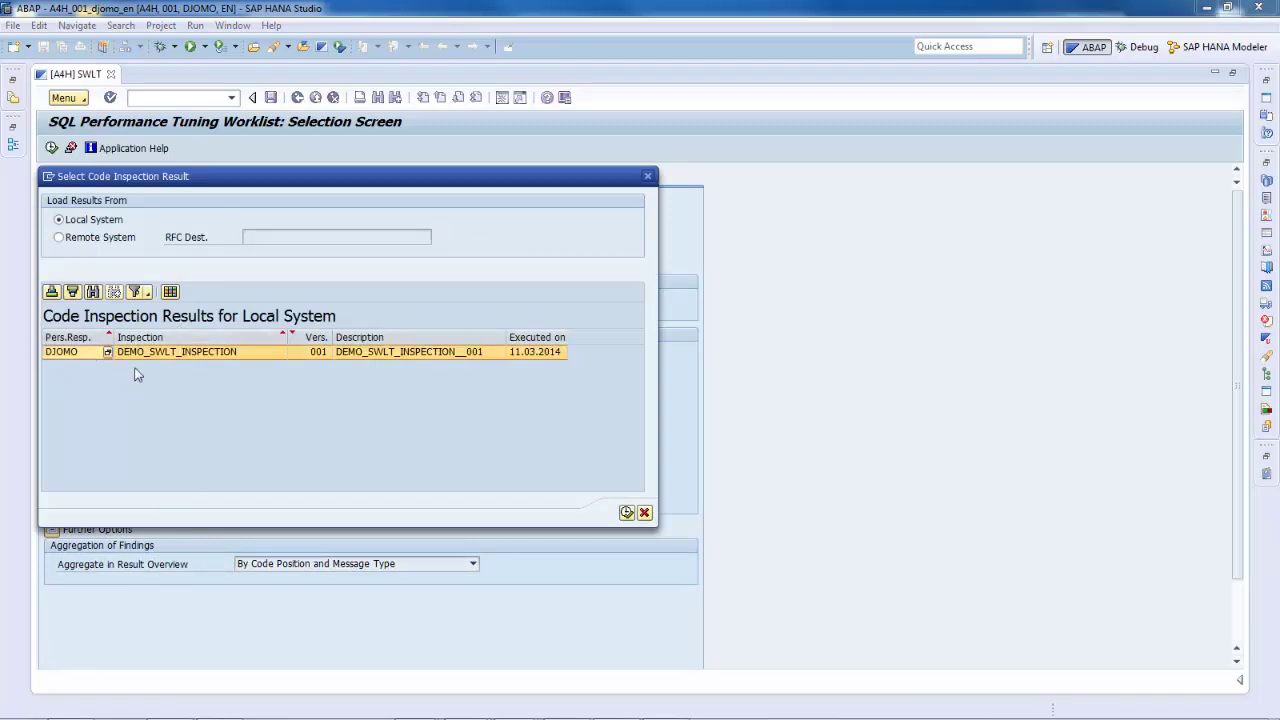
{"action": "left_click", "coordinate": [626, 512]}
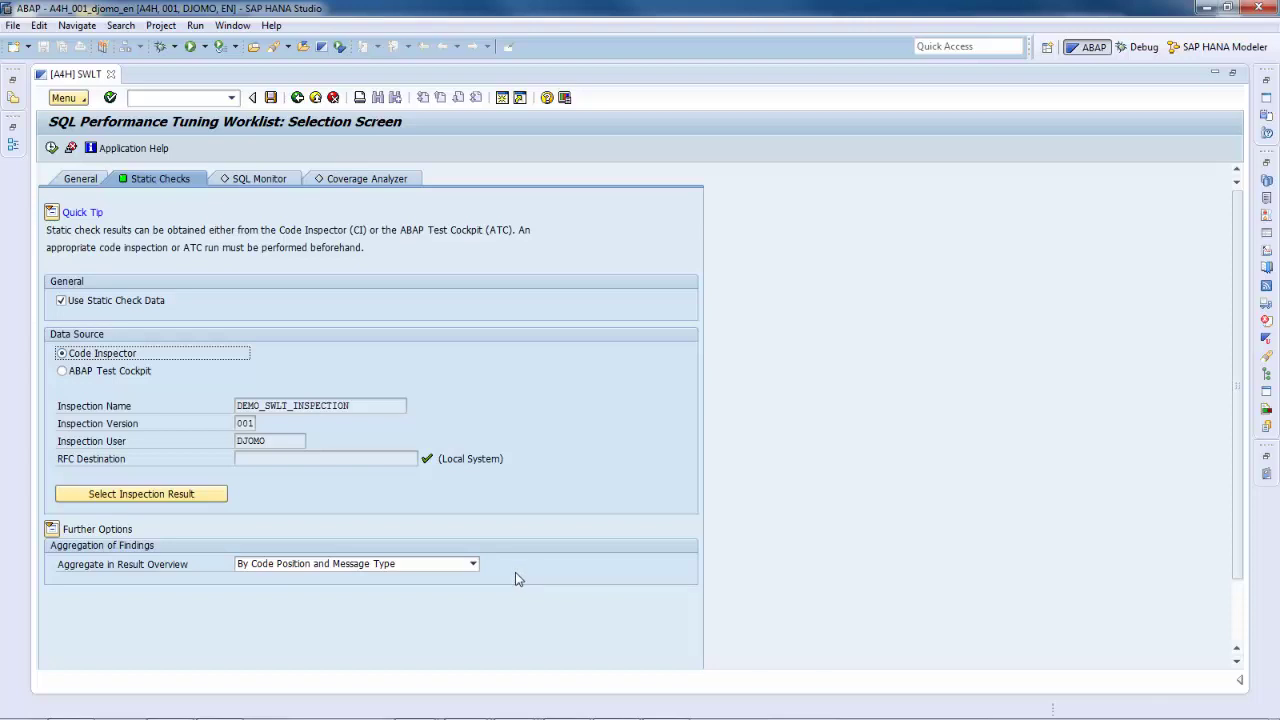
{"action": "left_click", "coordinate": [473, 564]}
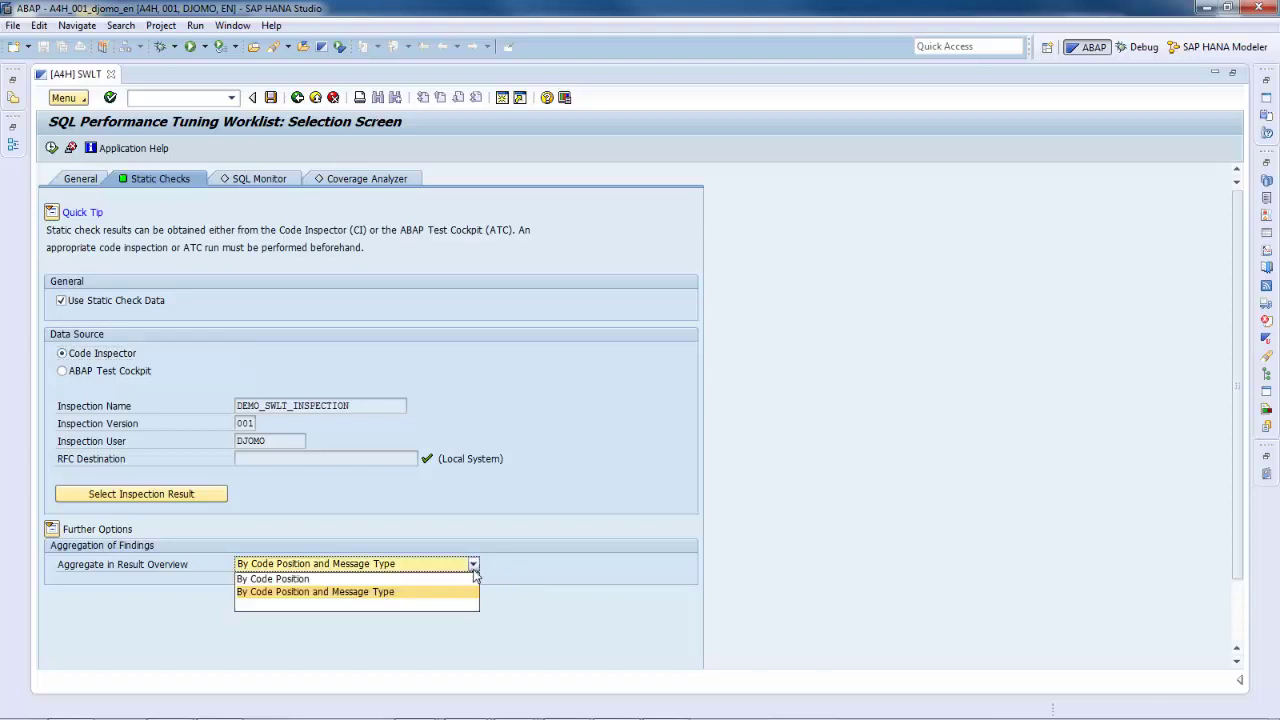
{"action": "left_click", "coordinate": [474, 570]}
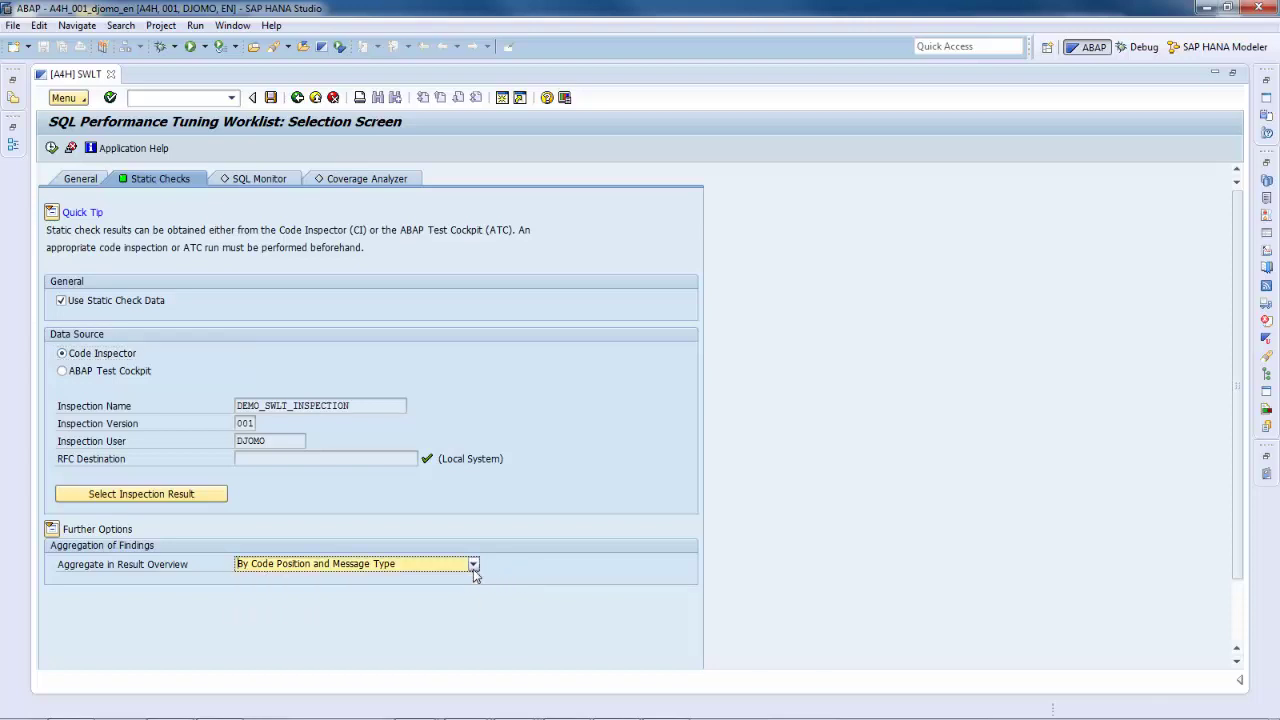
Turn on SQL Monitor data using the snapshot 'SQLM Snapshot A4H for SWLT Demo'.
{"action": "left_click", "coordinate": [259, 181]}
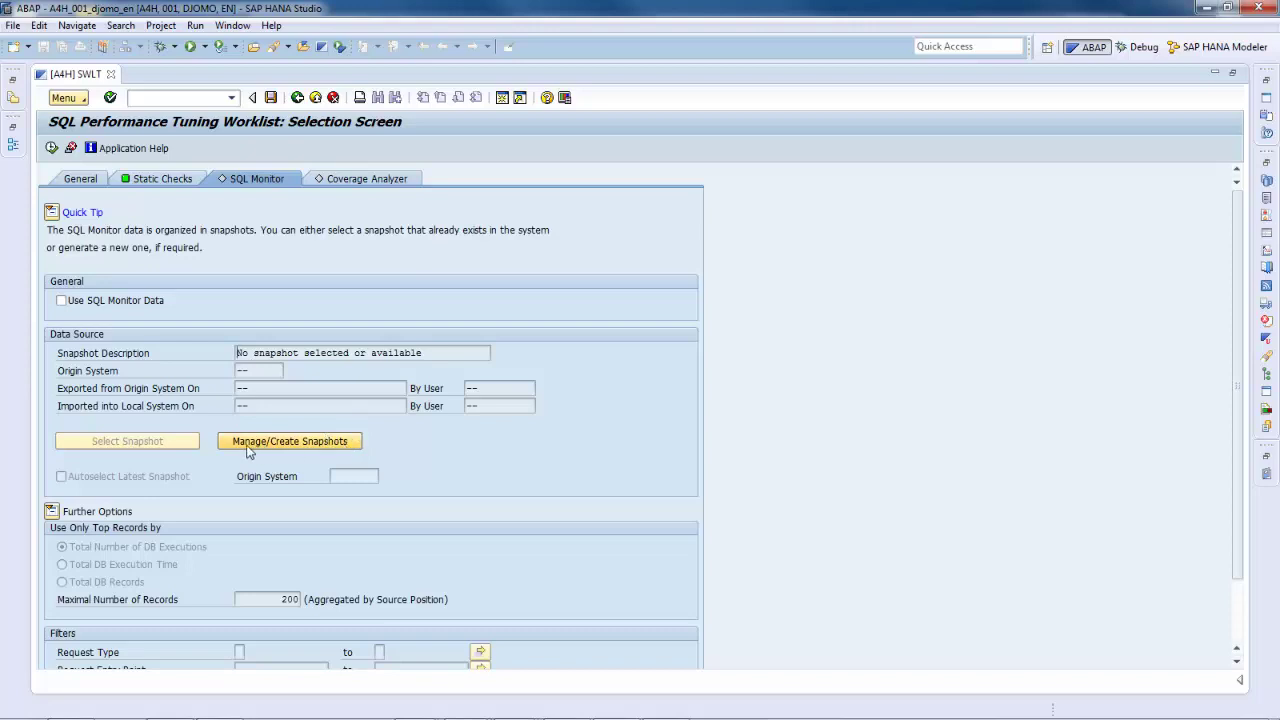
{"action": "left_click", "coordinate": [61, 300]}
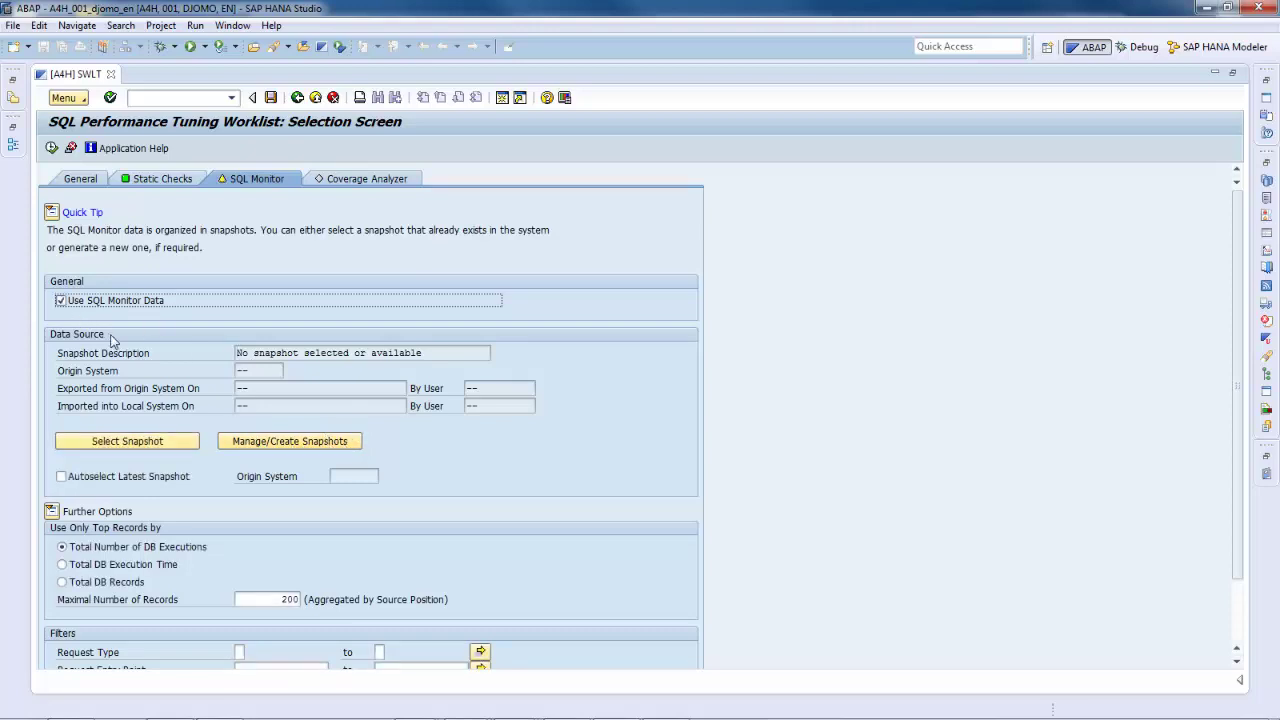
{"action": "left_click", "coordinate": [168, 446]}
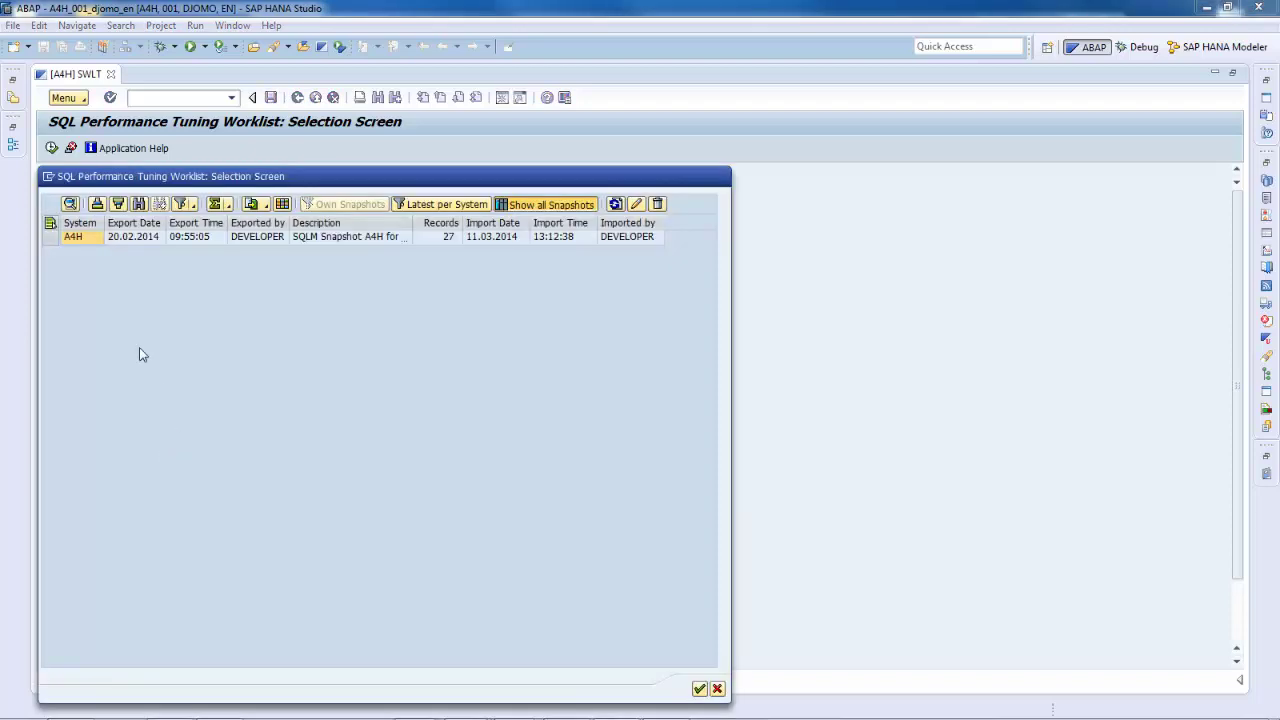
{"action": "left_click", "coordinate": [51, 237]}
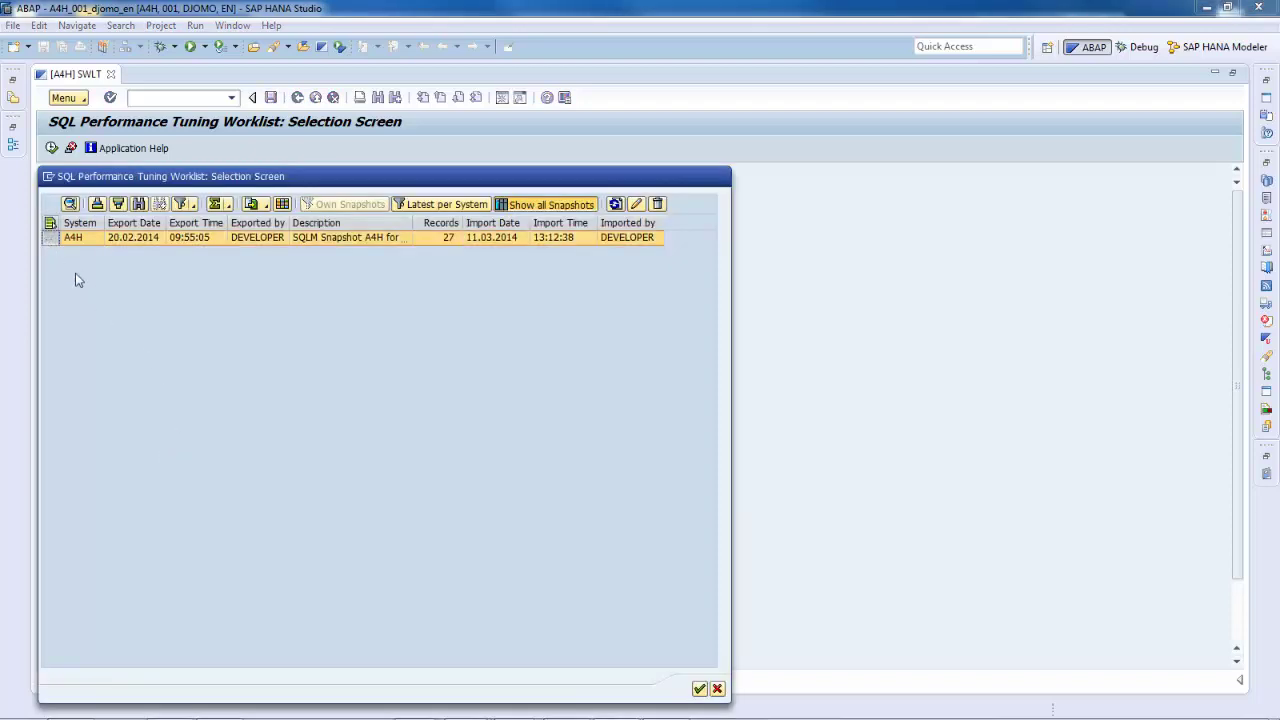
{"action": "left_click", "coordinate": [699, 689]}
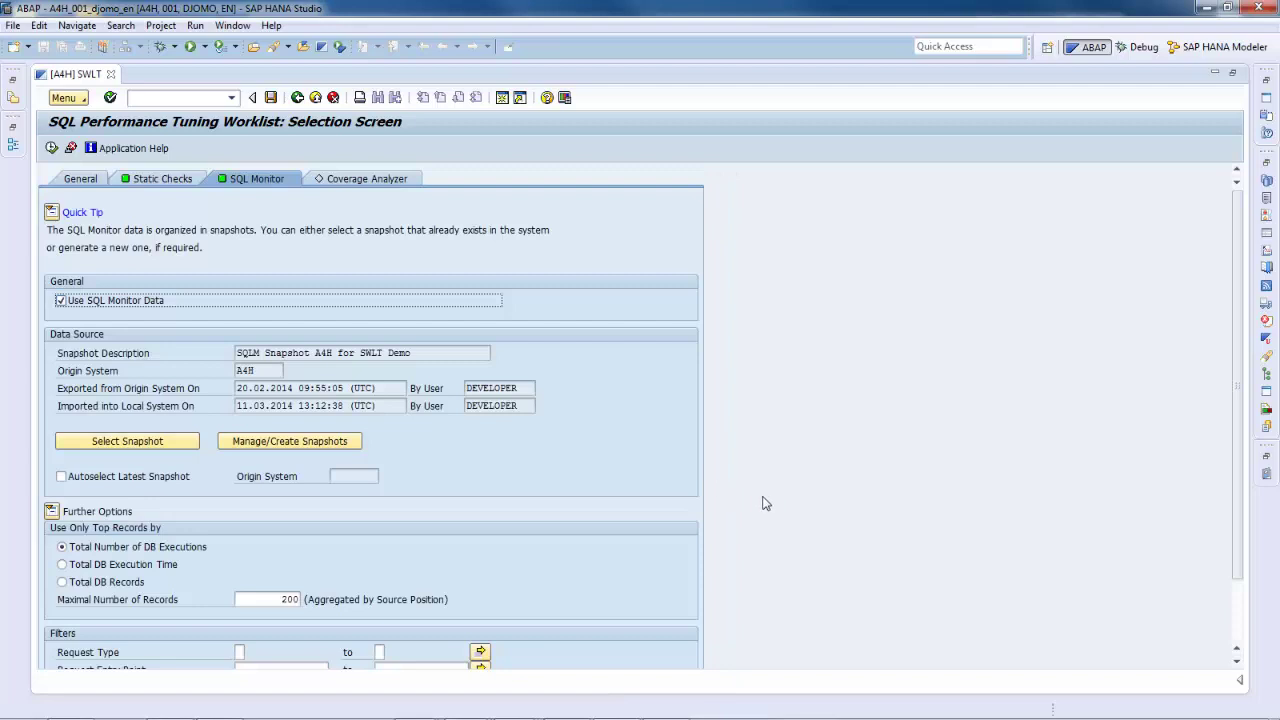
Review the settings, then view the Coverage Analyzer options.
{"action": "scroll", "coordinate": [758, 496], "scroll_direction": "down", "scroll_amount": 3}
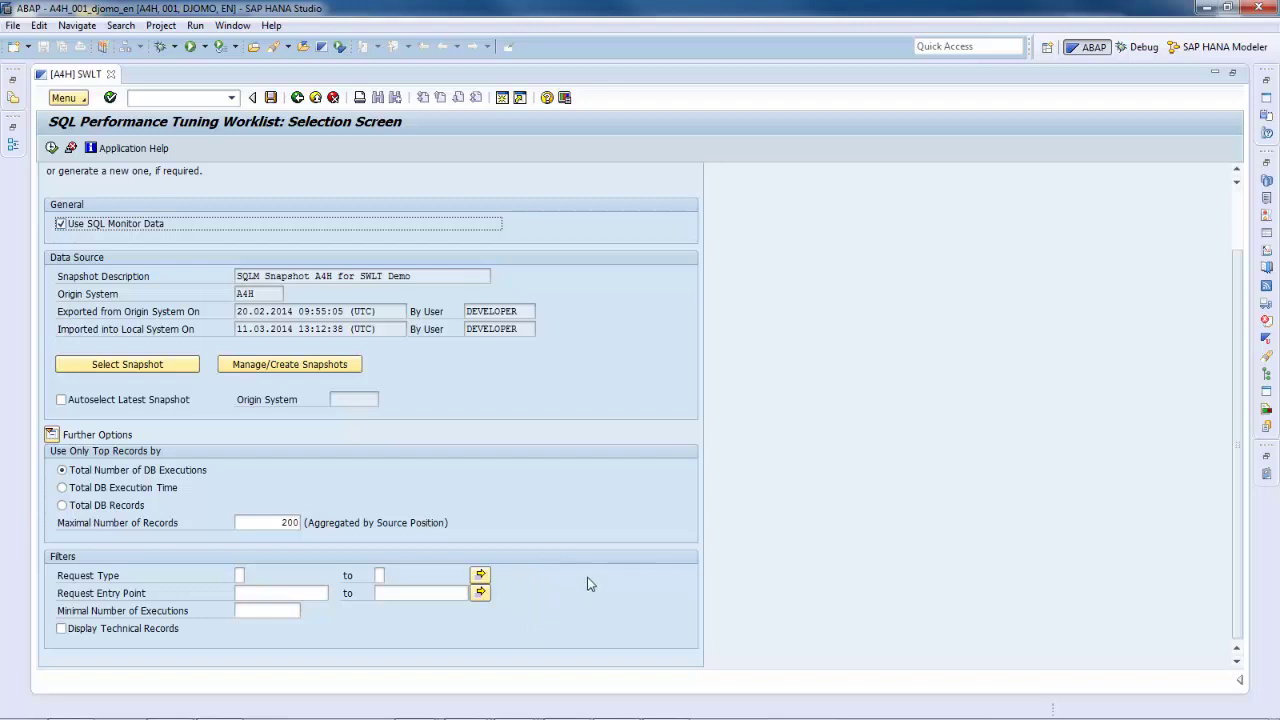
{"action": "scroll", "coordinate": [640, 488], "scroll_direction": "up", "scroll_amount": 2}
{"action": "scroll", "coordinate": [635, 480], "scroll_direction": "up", "scroll_amount": 1}
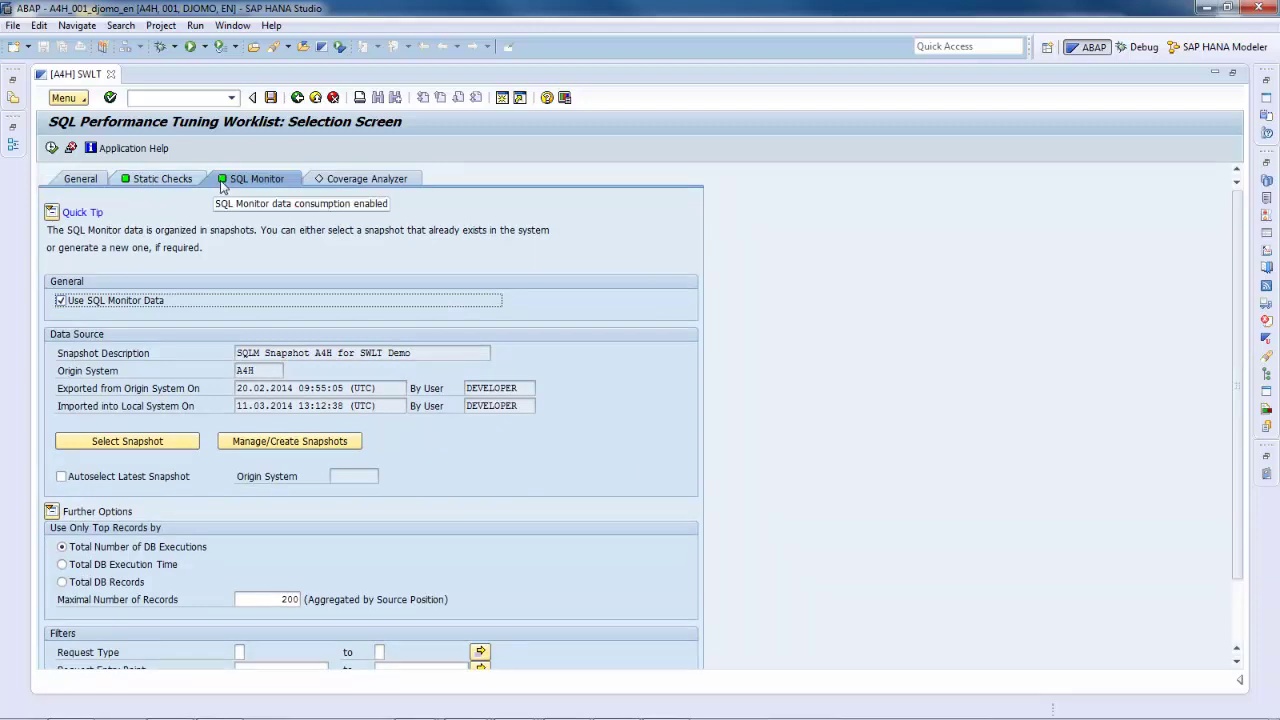
{"action": "left_click", "coordinate": [366, 180]}
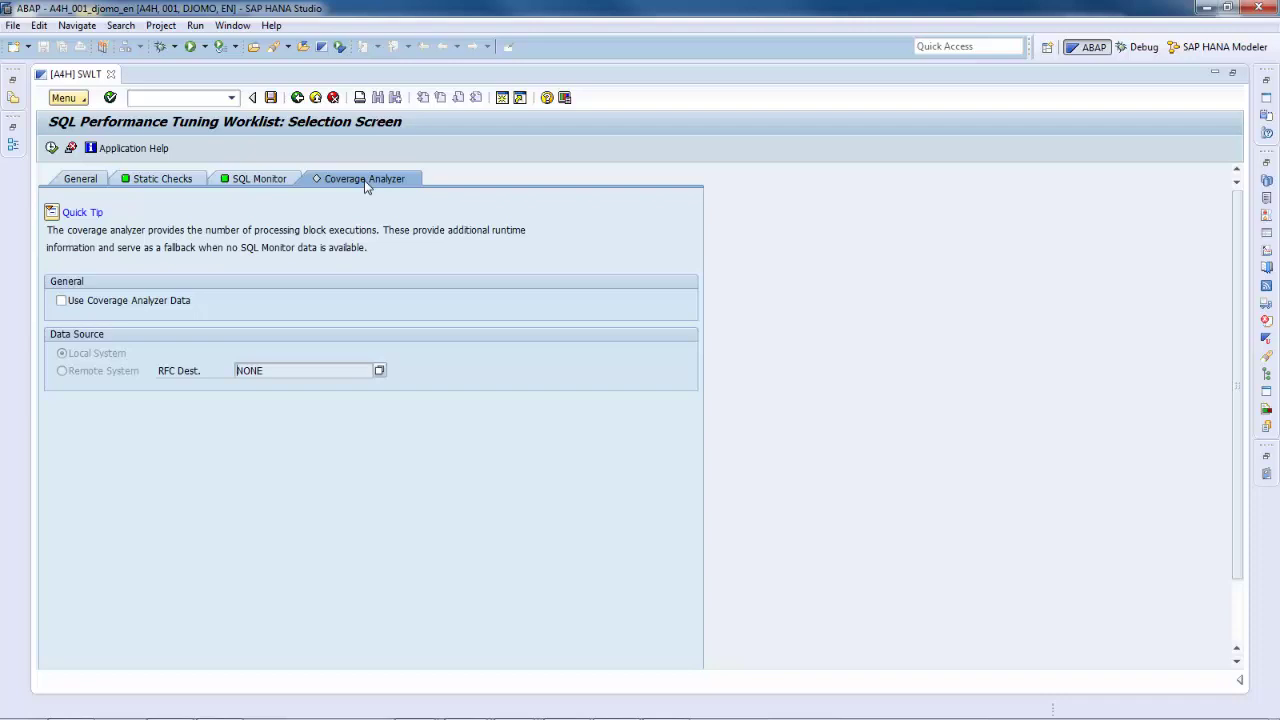
Execute the worklist from the SQL Monitor tab to get 13 findings.
{"action": "left_click", "coordinate": [258, 180]}
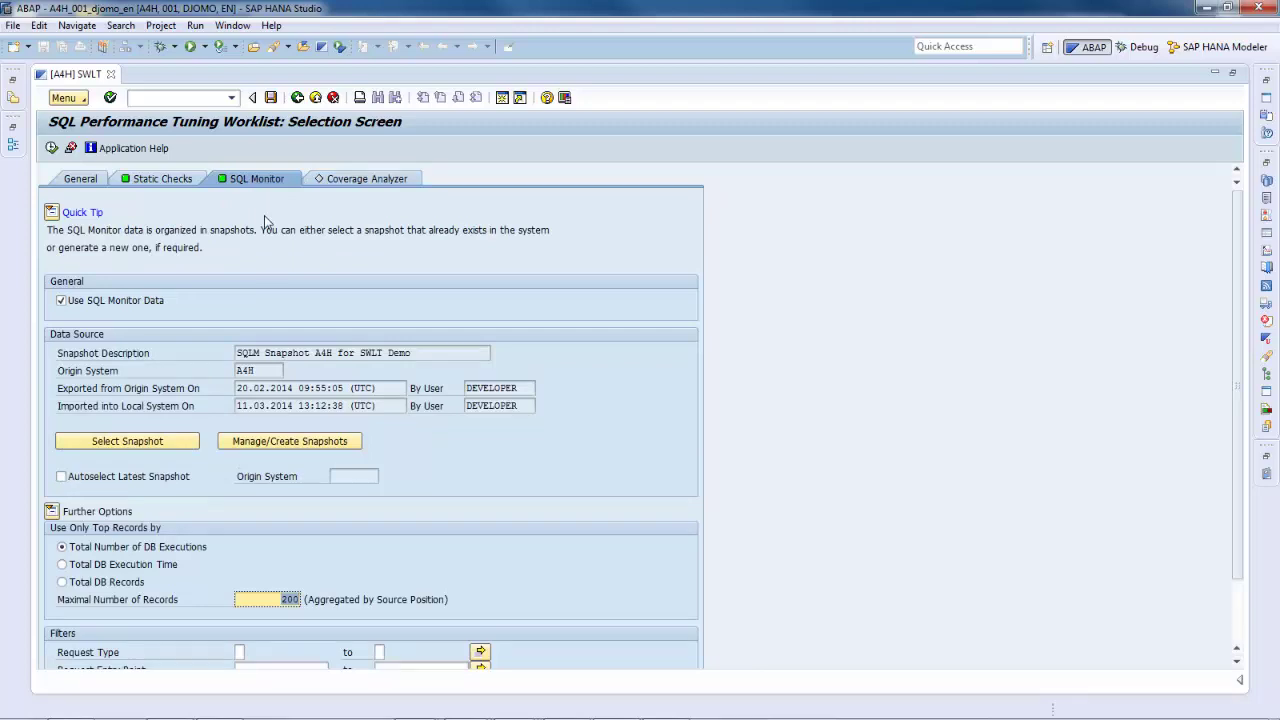
{"action": "left_click", "coordinate": [53, 148]}
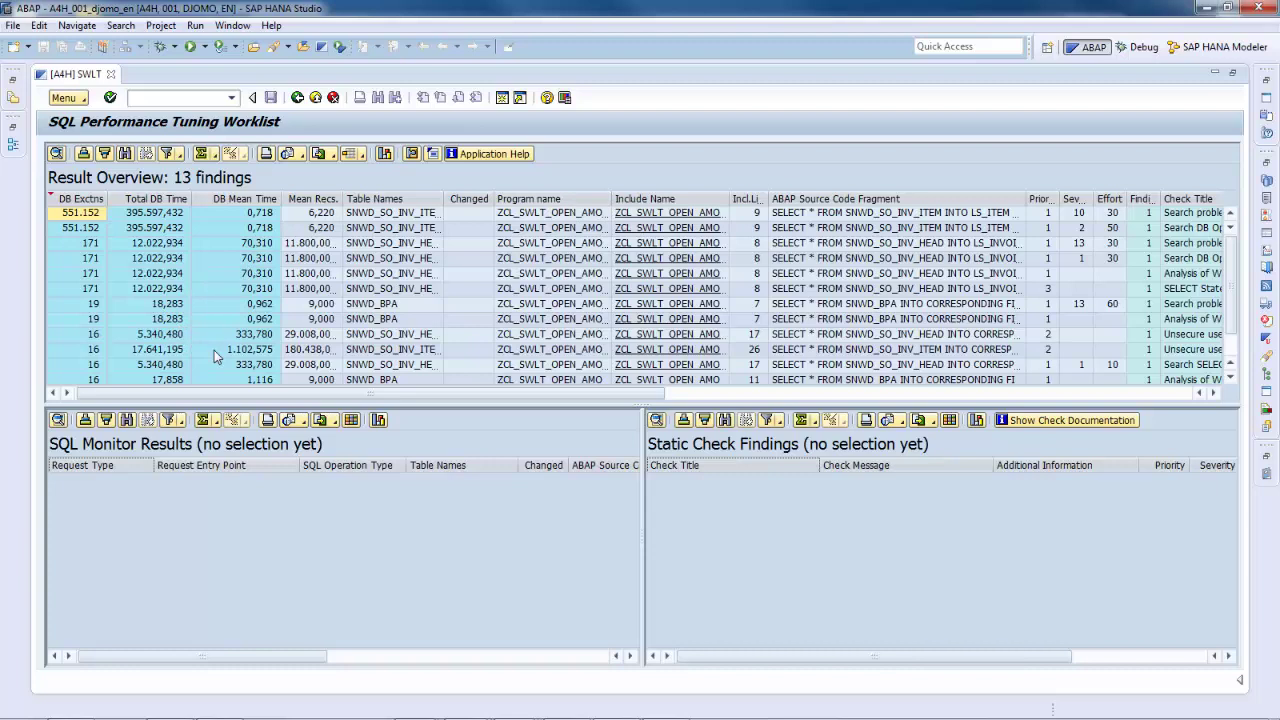
Inspect the 551.152-execution and SNWD_SO_INV_HEAD findings and widen the Table Names column.
{"action": "left_click", "coordinate": [88, 214]}
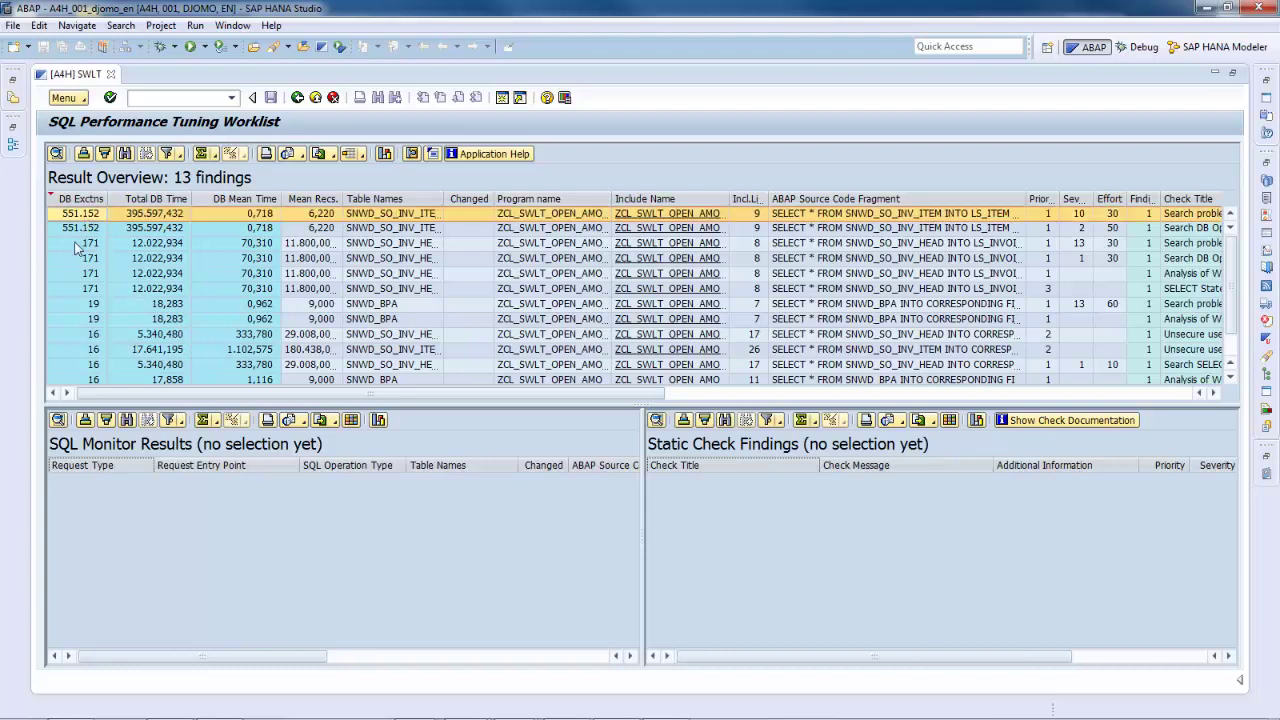
{"action": "left_click", "coordinate": [84, 264]}
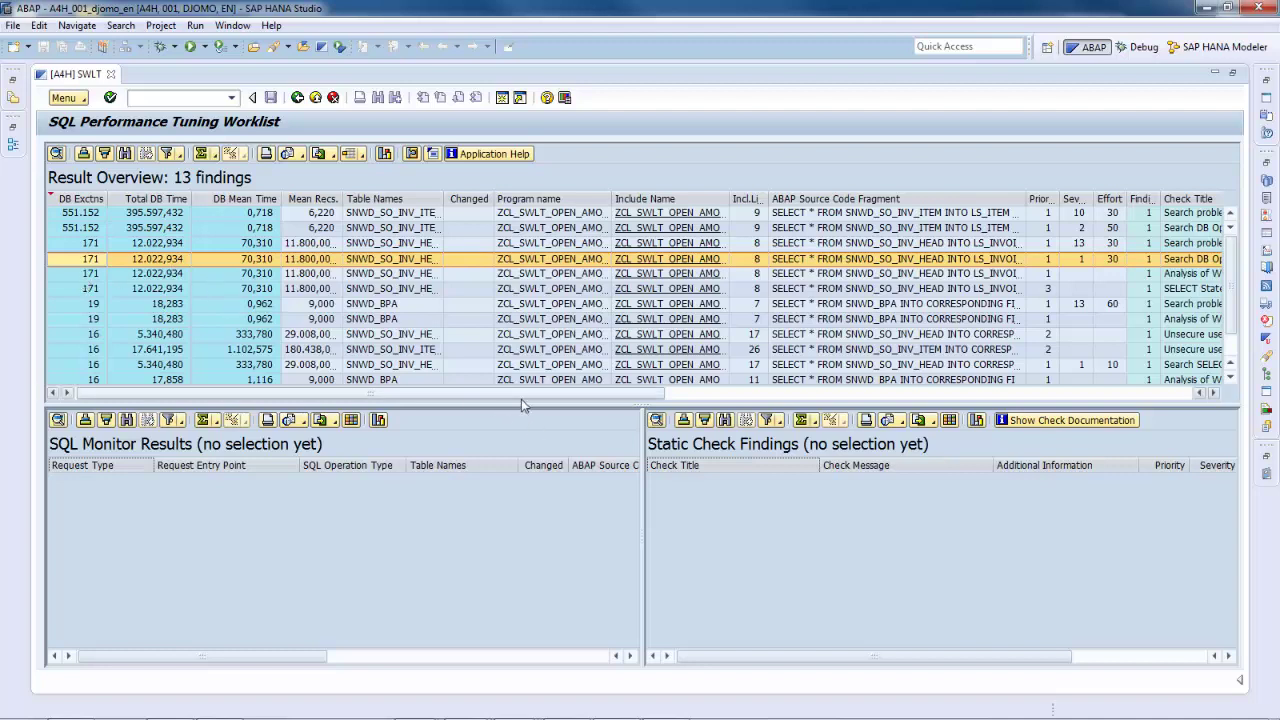
{"action": "mouse_move", "coordinate": [532, 393]}
{"action": "left_mouse_down"}
{"action": "mouse_move", "coordinate": [781, 399]}
{"action": "mouse_move", "coordinate": [540, 396]}
{"action": "left_mouse_up"}
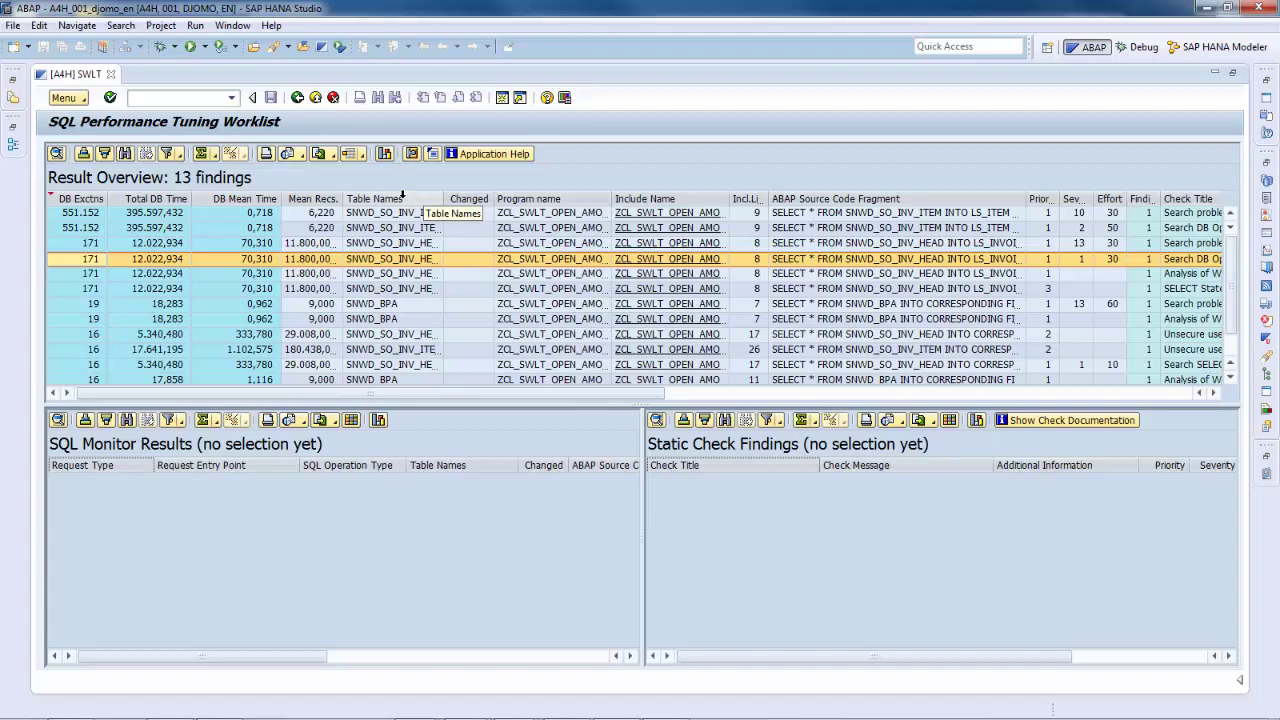
{"action": "left_click_drag", "start_coordinate": [444, 199], "coordinate": [485, 202]}
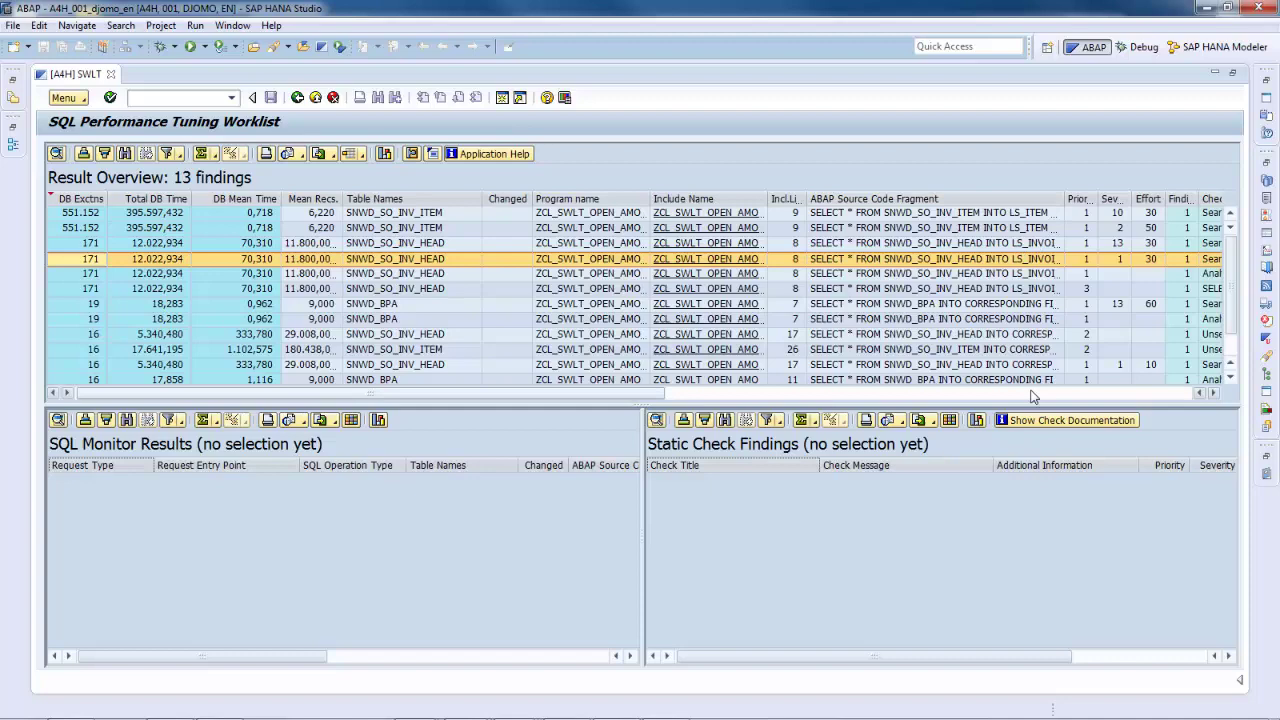
Scroll right and bring up the column options for Check Title and Check Message.
{"action": "left_click", "coordinate": [1216, 393]}
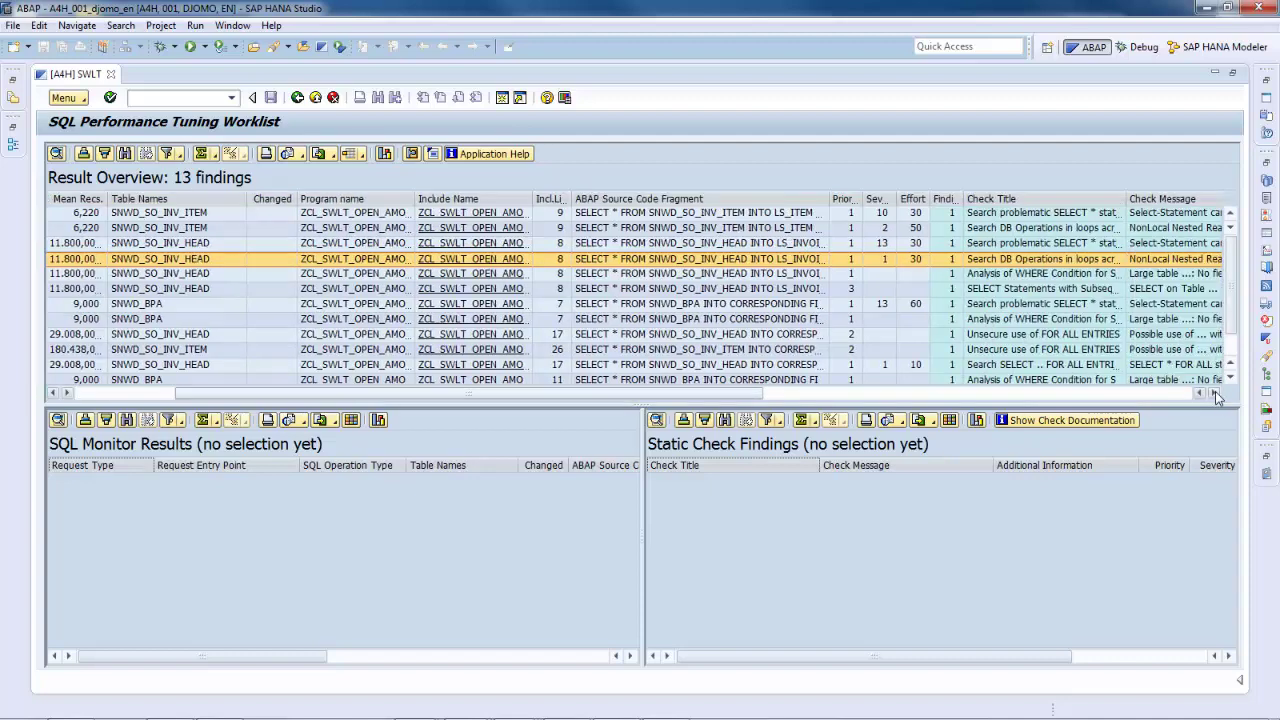
{"action": "left_click", "coordinate": [1216, 393]}
{"action": "left_click", "coordinate": [1216, 393]}
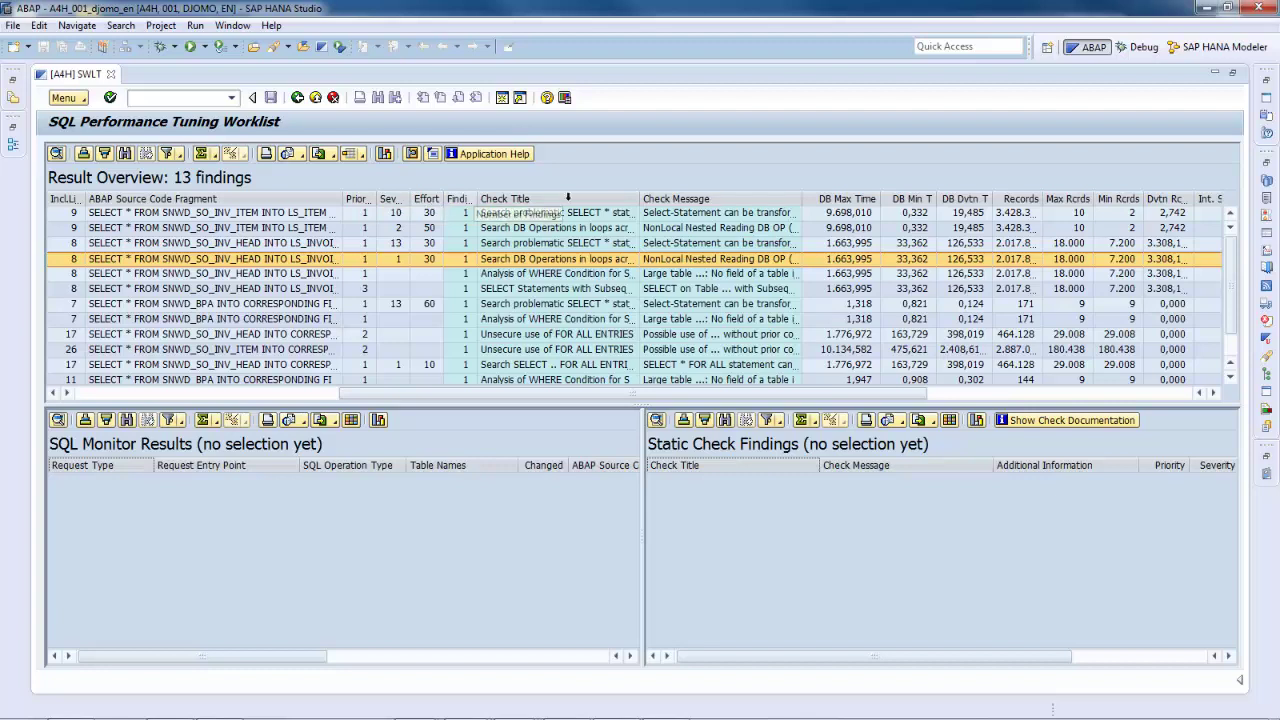
{"action": "left_click_drag", "start_coordinate": [566, 199], "coordinate": [655, 199]}
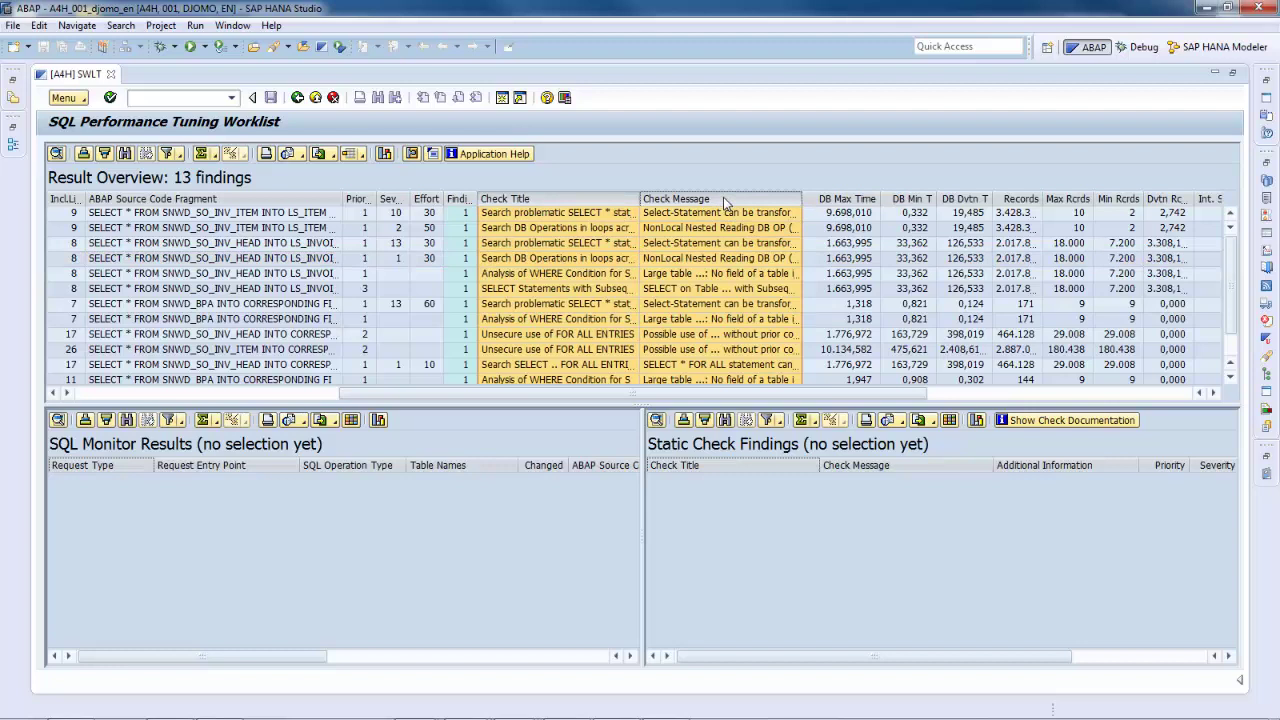
{"action": "right_click", "coordinate": [725, 203]}
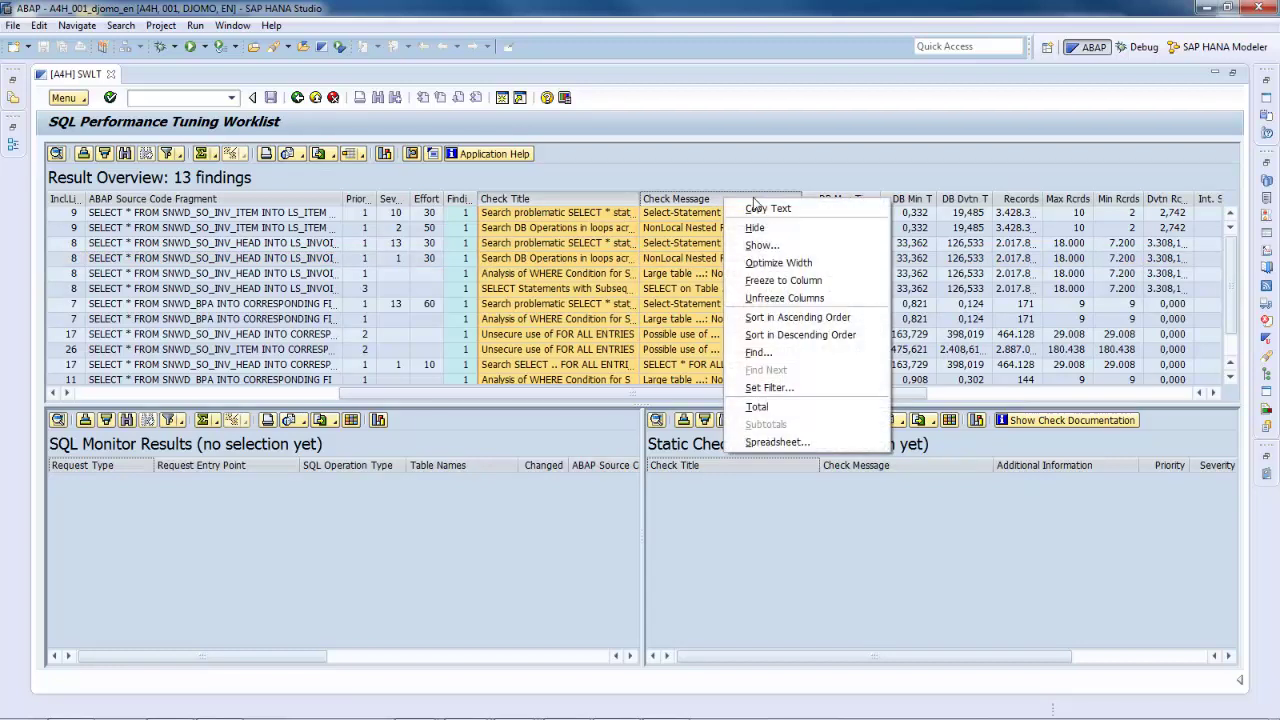
Optimize the Check Title and Check Message widths and widen Records to read Total DB Records.
{"action": "left_click", "coordinate": [781, 263]}
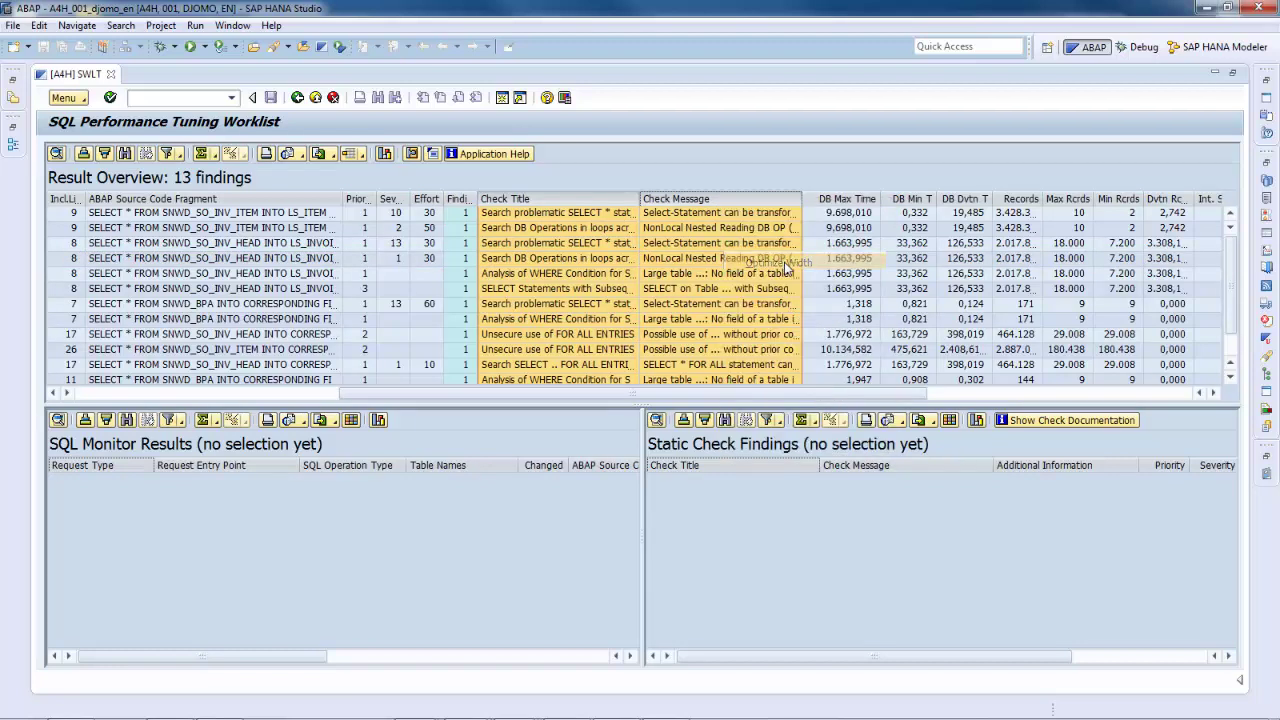
{"action": "left_click", "coordinate": [1215, 393]}
{"action": "left_click", "coordinate": [1215, 393]}
{"action": "left_click", "coordinate": [1215, 393]}
{"action": "left_click", "coordinate": [1215, 393]}
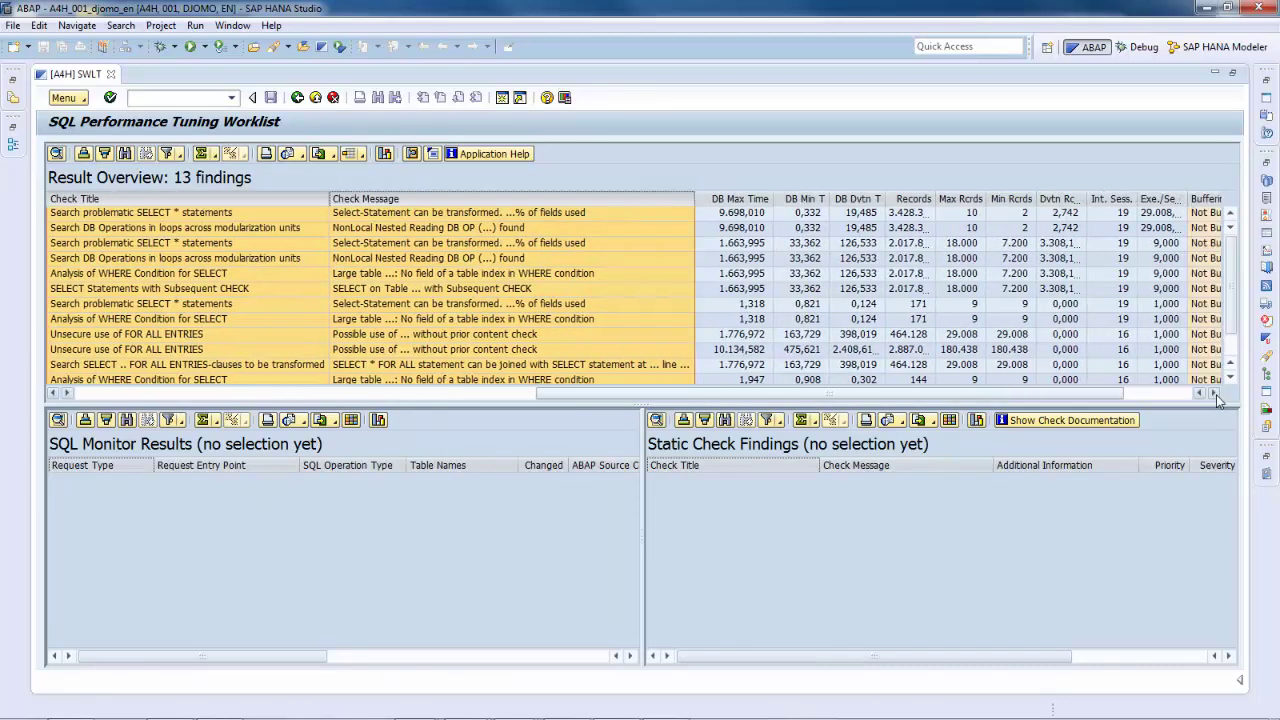
{"action": "left_click", "coordinate": [1215, 393]}
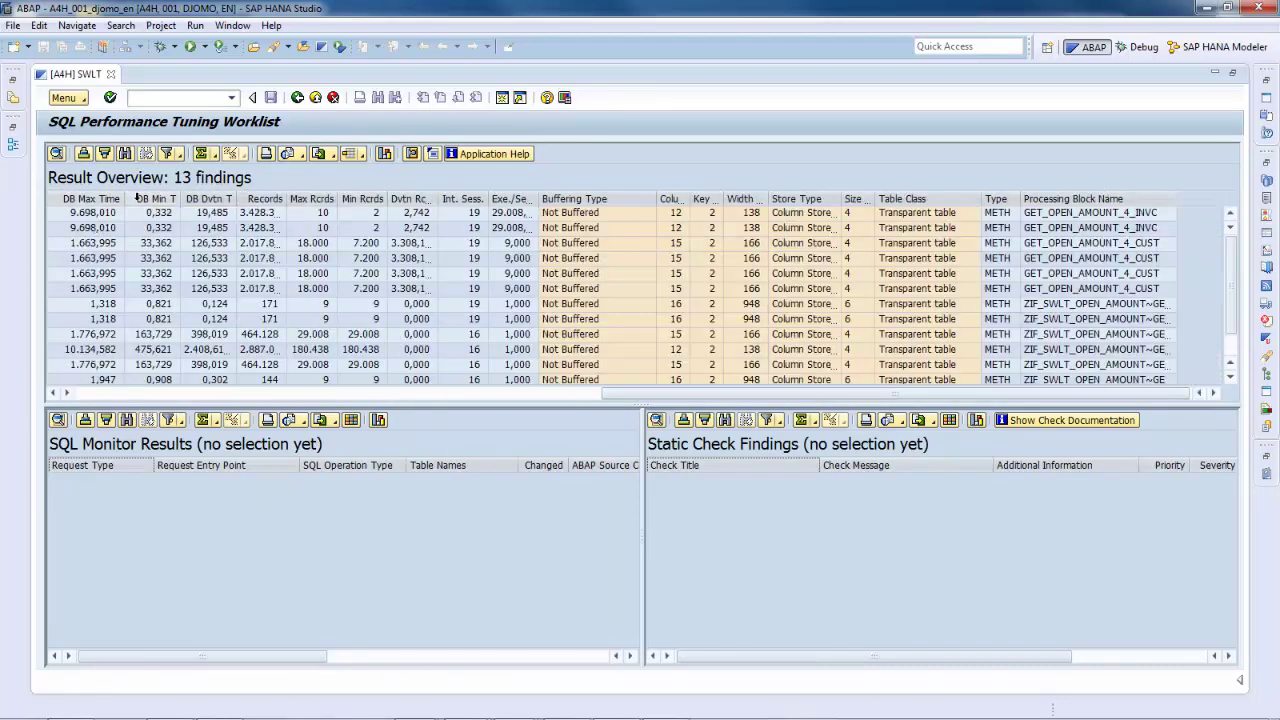
{"action": "left_click_drag", "start_coordinate": [287, 199], "coordinate": [327, 200]}
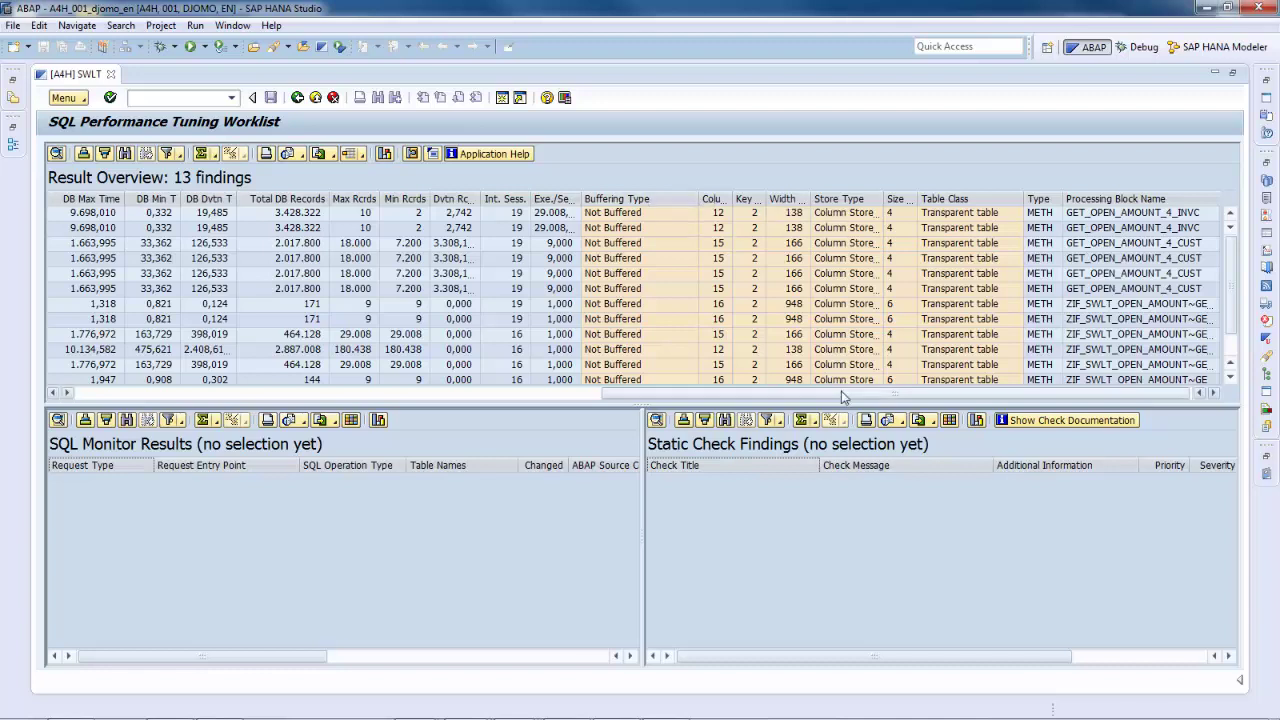
{"action": "left_click_drag", "start_coordinate": [845, 397], "coordinate": [259, 395]}
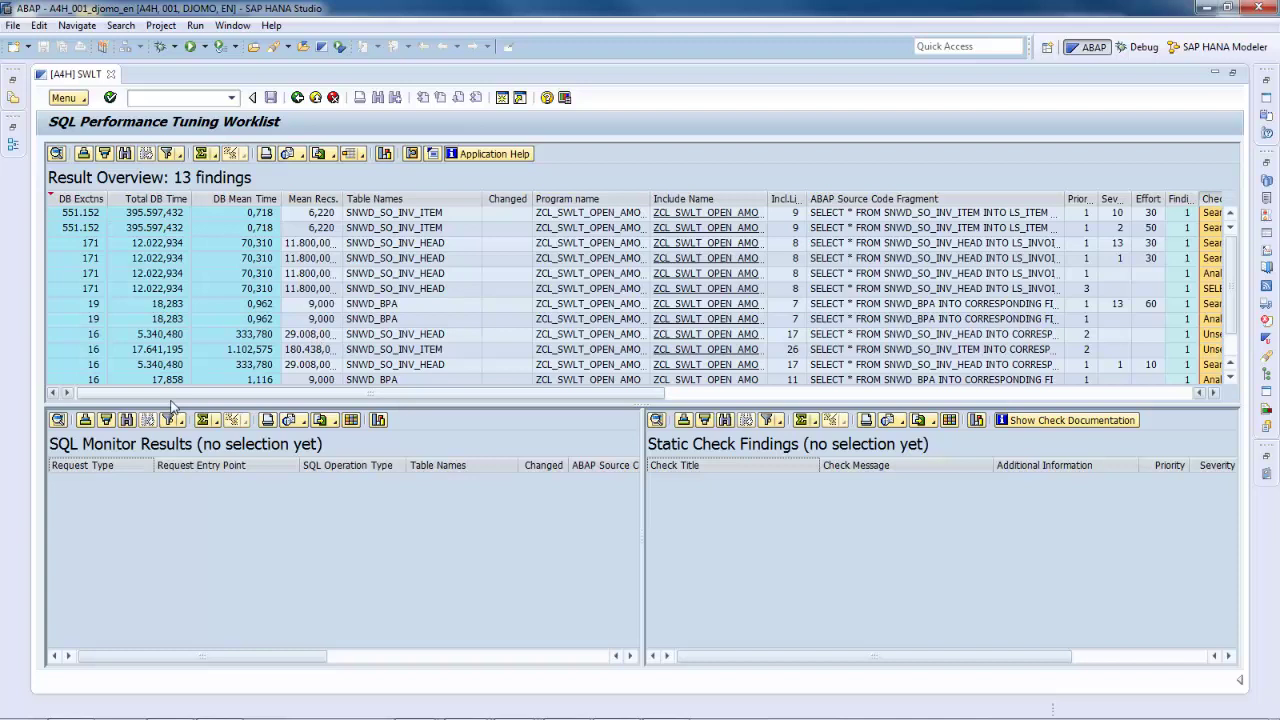
Show the first finding's details and freeze DB Exctns, Total DB Time and DB Mean Time.
{"action": "left_click", "coordinate": [366, 215]}
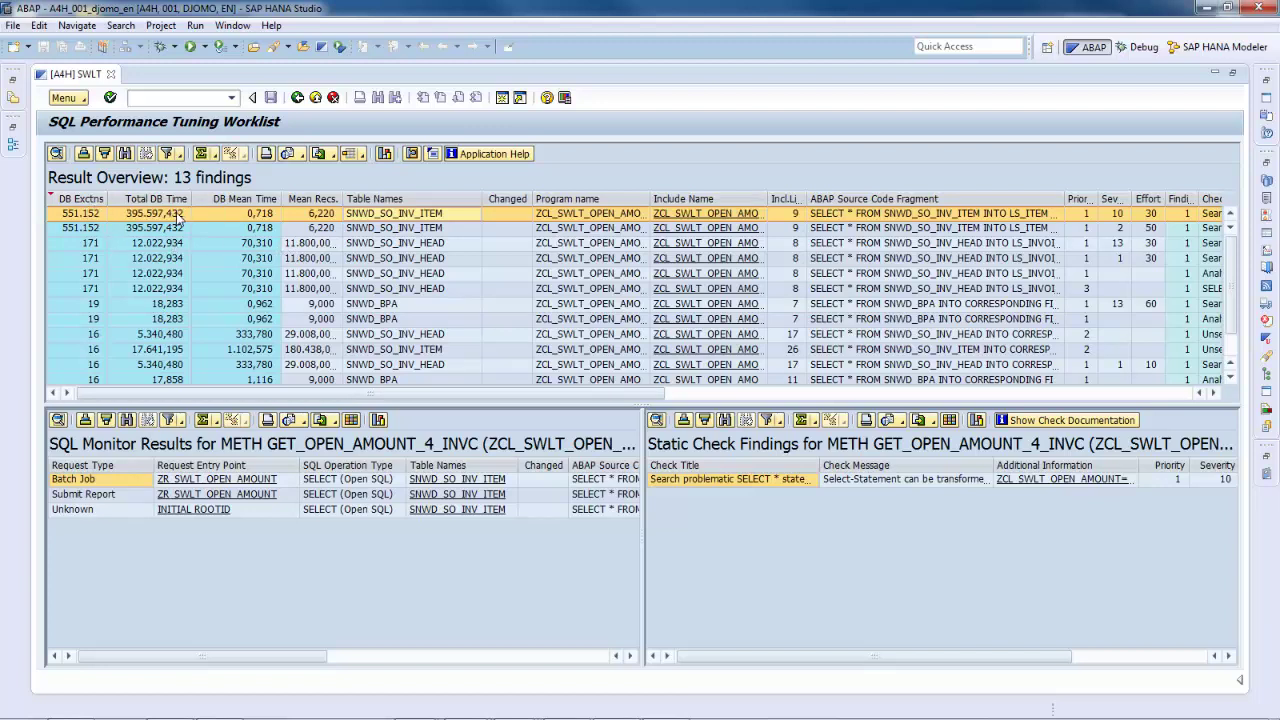
{"action": "left_click", "coordinate": [78, 199]}
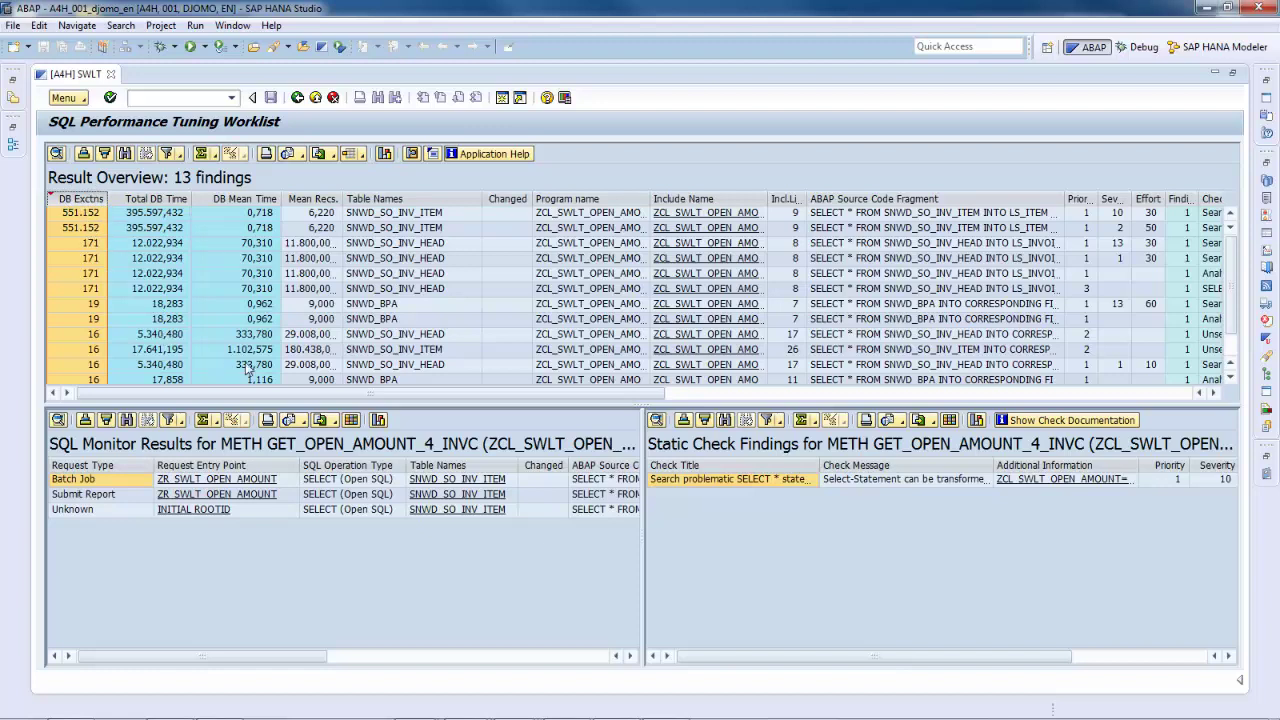
{"action": "left_click_drag", "start_coordinate": [83, 200], "coordinate": [255, 210]}
{"action": "right_click", "coordinate": [255, 210]}
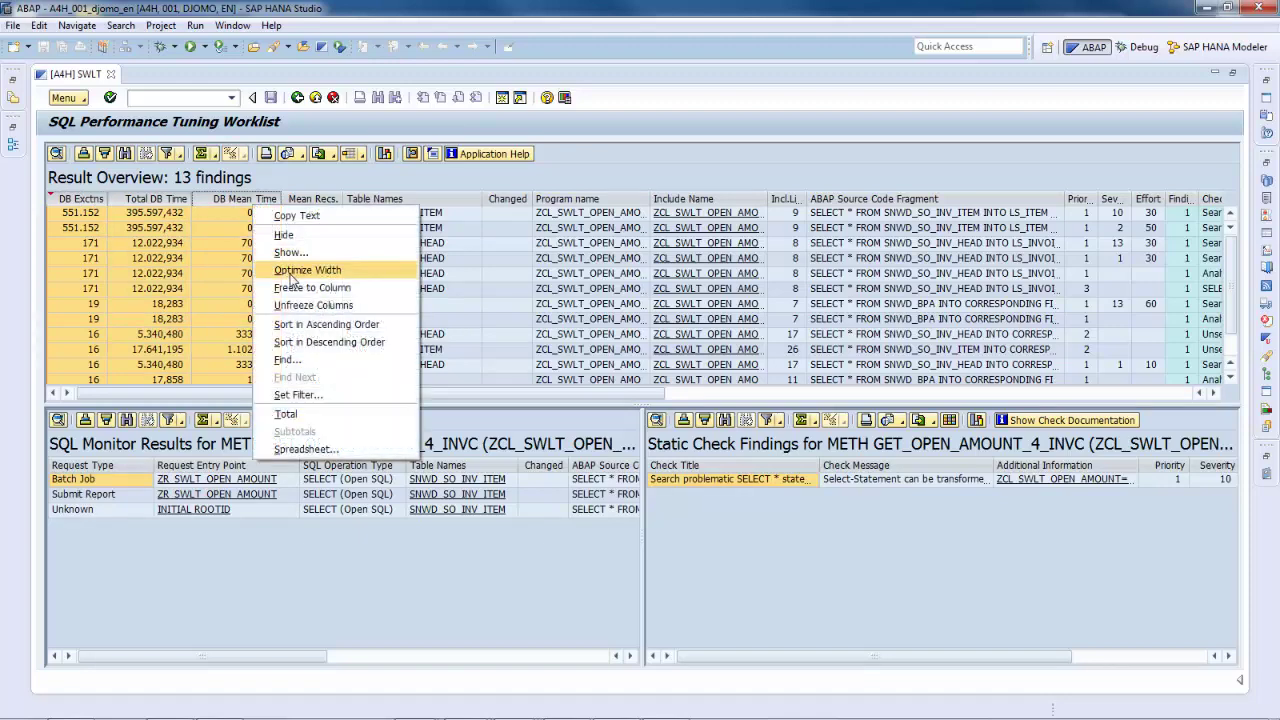
{"action": "left_click", "coordinate": [294, 291]}
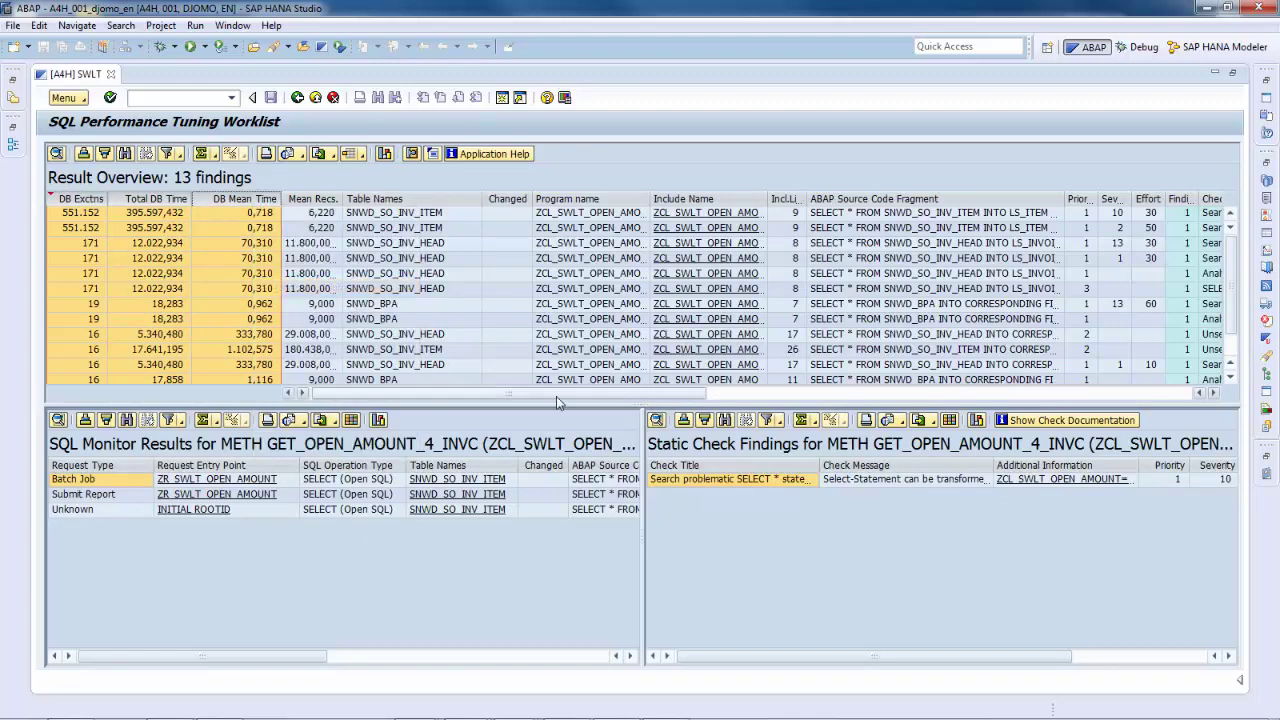
{"action": "left_click_drag", "start_coordinate": [547, 396], "coordinate": [848, 398]}
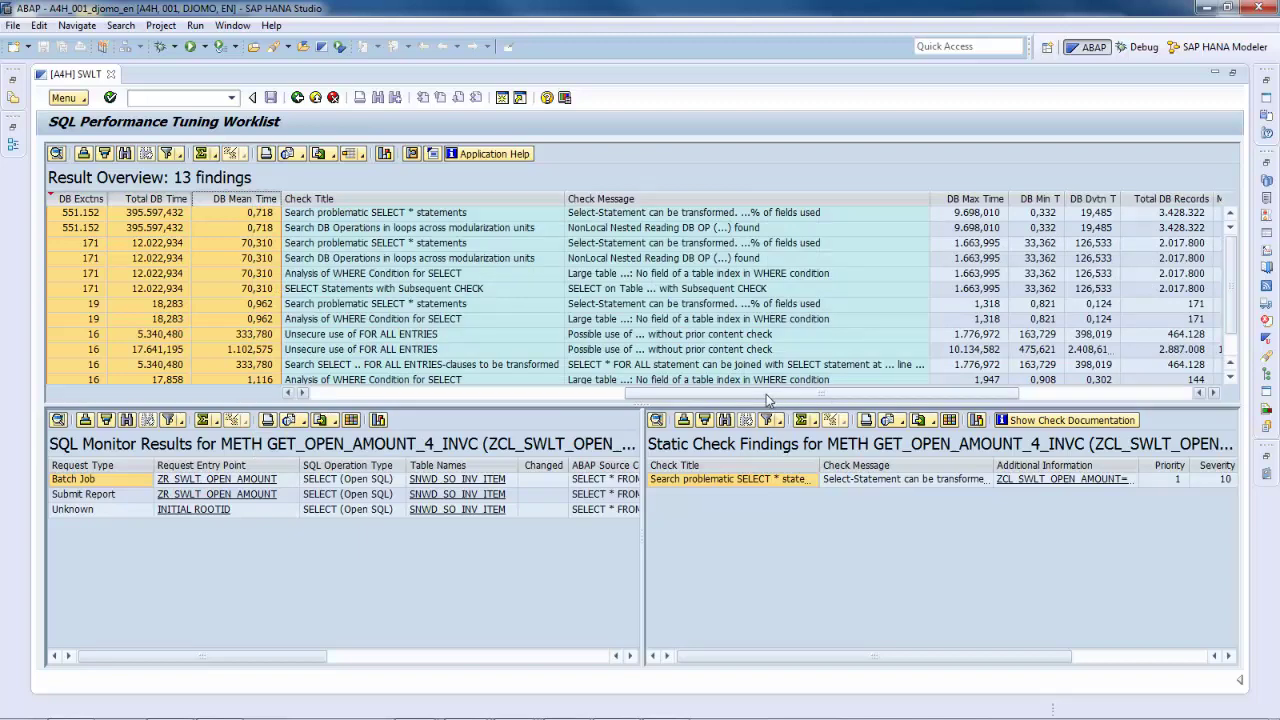
{"action": "left_click_drag", "start_coordinate": [727, 400], "coordinate": [757, 400]}
Filter Check Message to non*local* and open the first remaining finding's source code.
{"action": "left_click", "coordinate": [362, 199]}
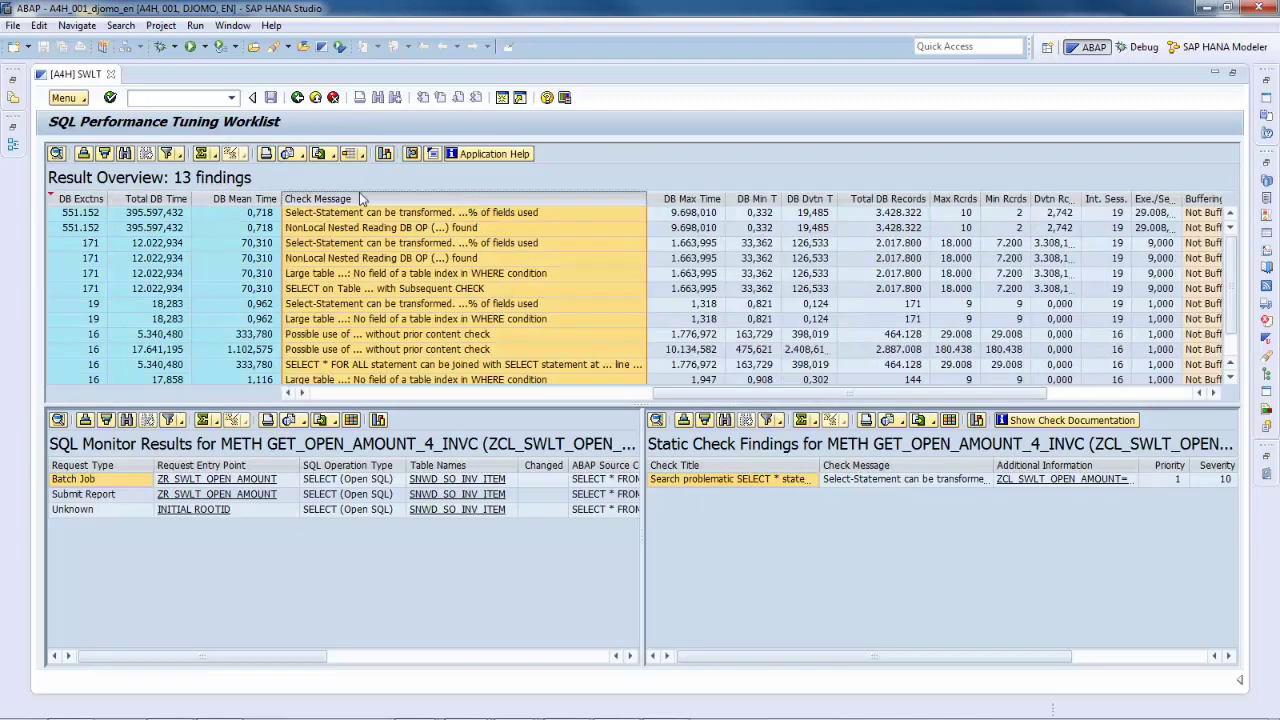
{"action": "left_click", "coordinate": [179, 155]}
{"action": "left_click", "coordinate": [210, 175]}
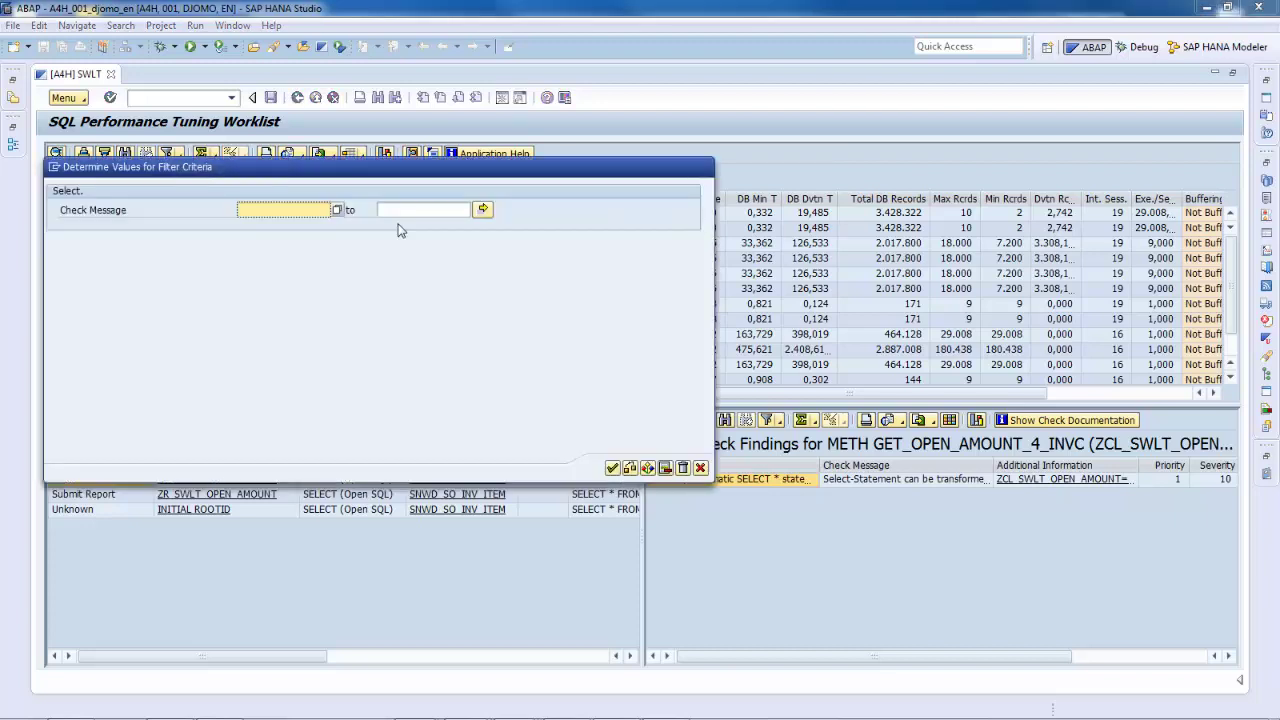
{"action": "type", "text": "n"}
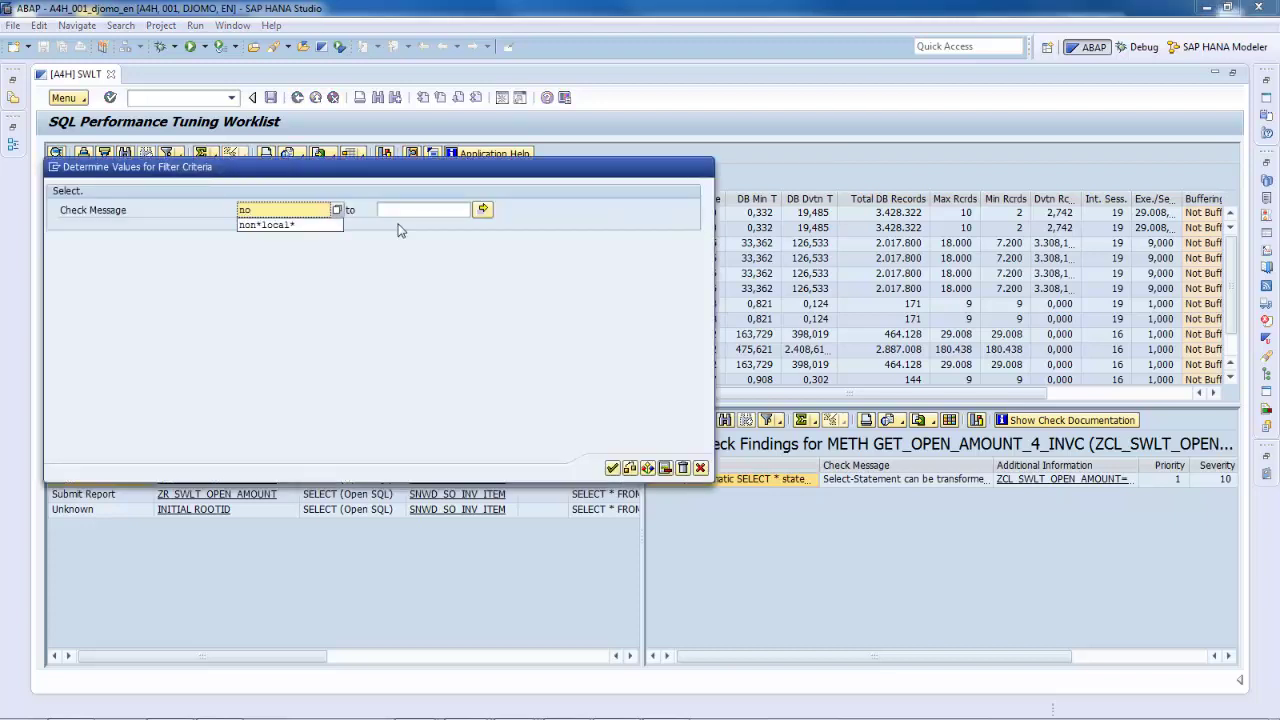
{"action": "type", "text": "o"}
{"action": "key", "text": "Down"}
{"action": "key", "text": "Return"}
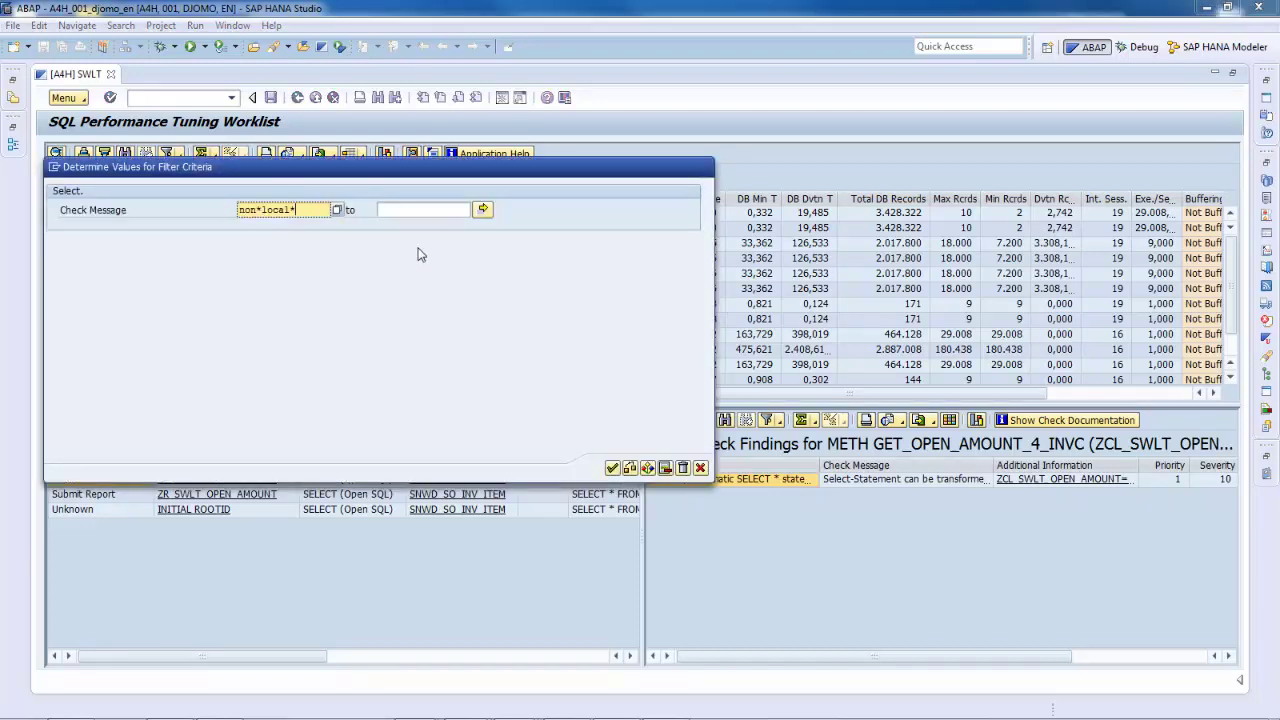
{"action": "left_click", "coordinate": [613, 468]}
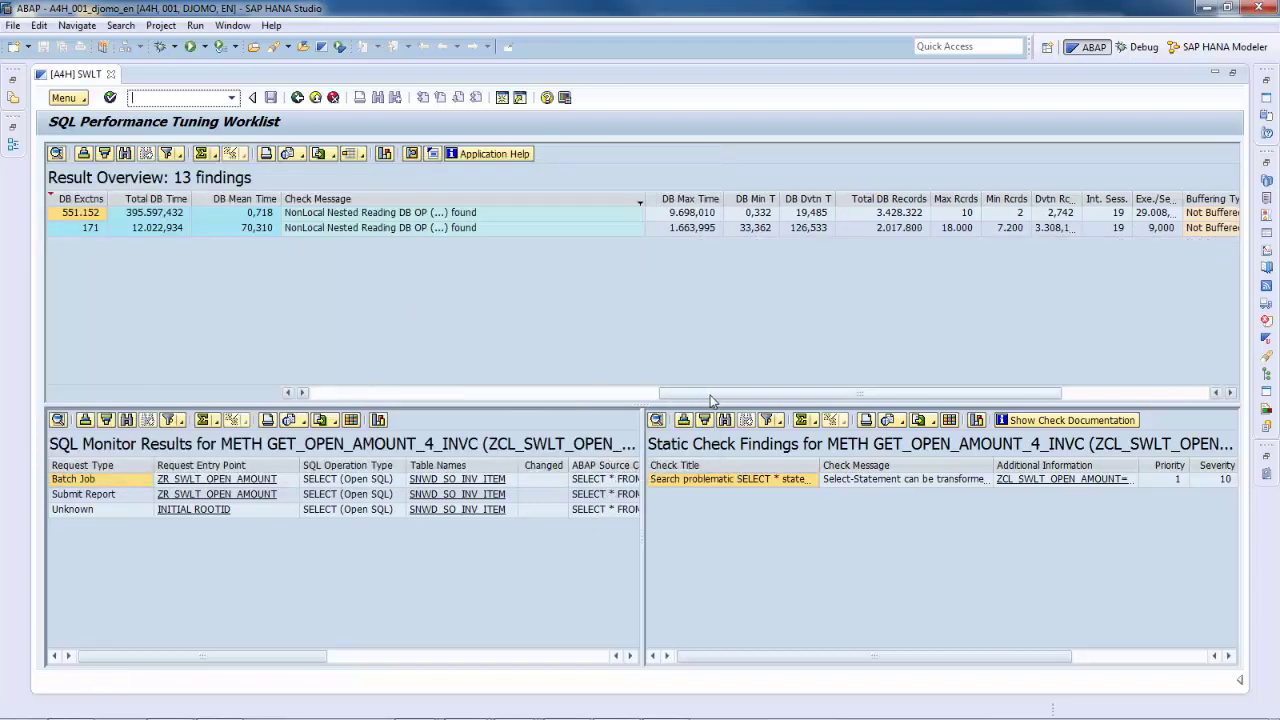
{"action": "left_click_drag", "start_coordinate": [708, 394], "coordinate": [420, 397]}
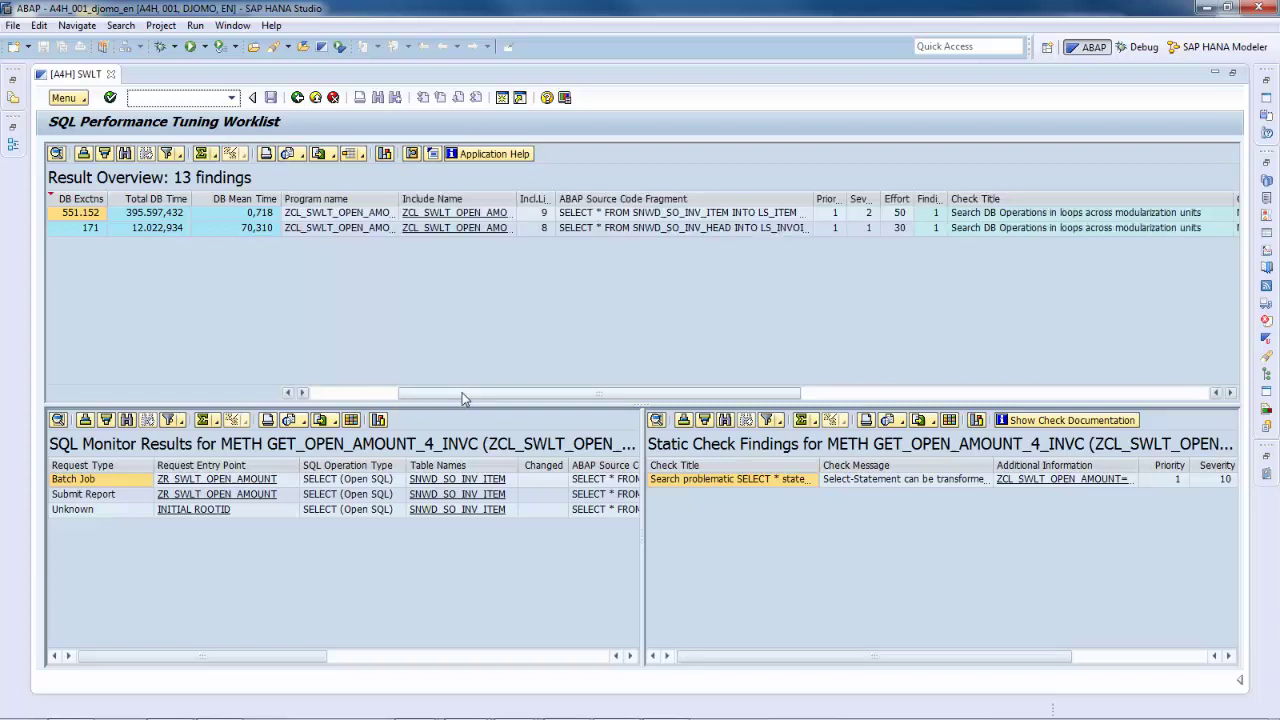
{"action": "left_click", "coordinate": [468, 214]}
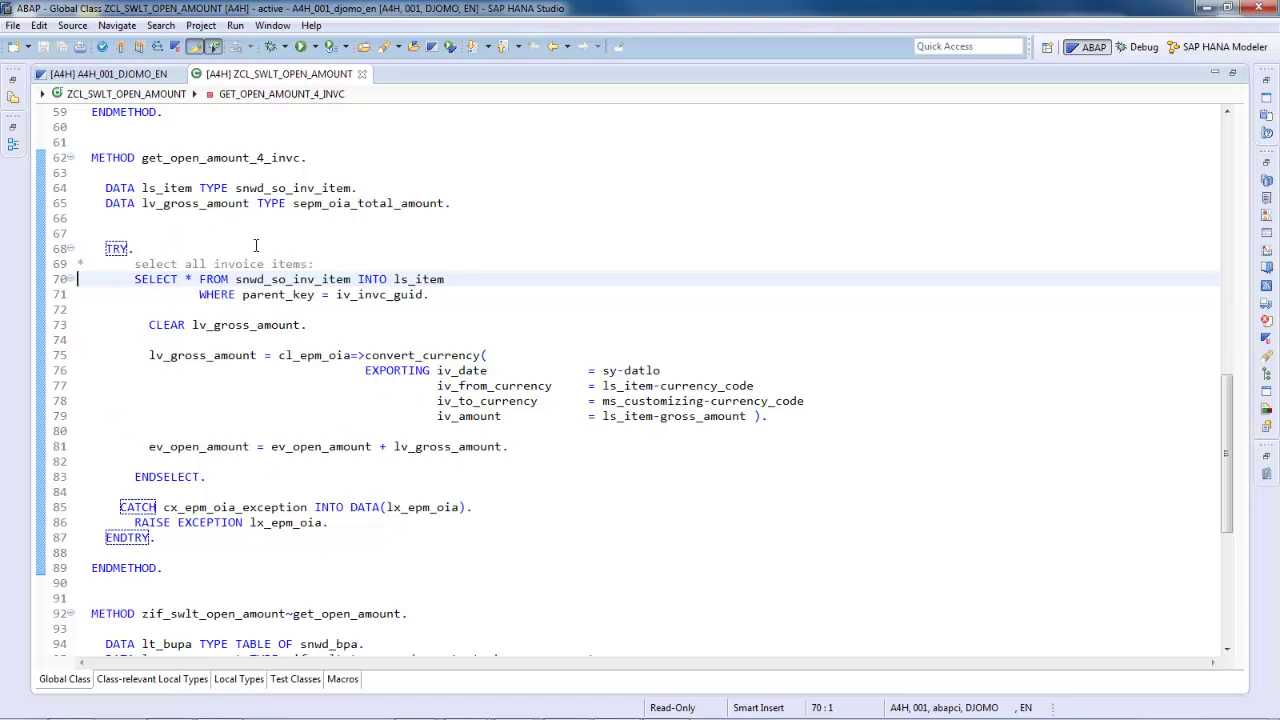
Bring up and dismiss the editor actions menu in the GET_OPEN_AMOUNT_4_INVC source.
{"action": "right_click", "coordinate": [228, 164]}
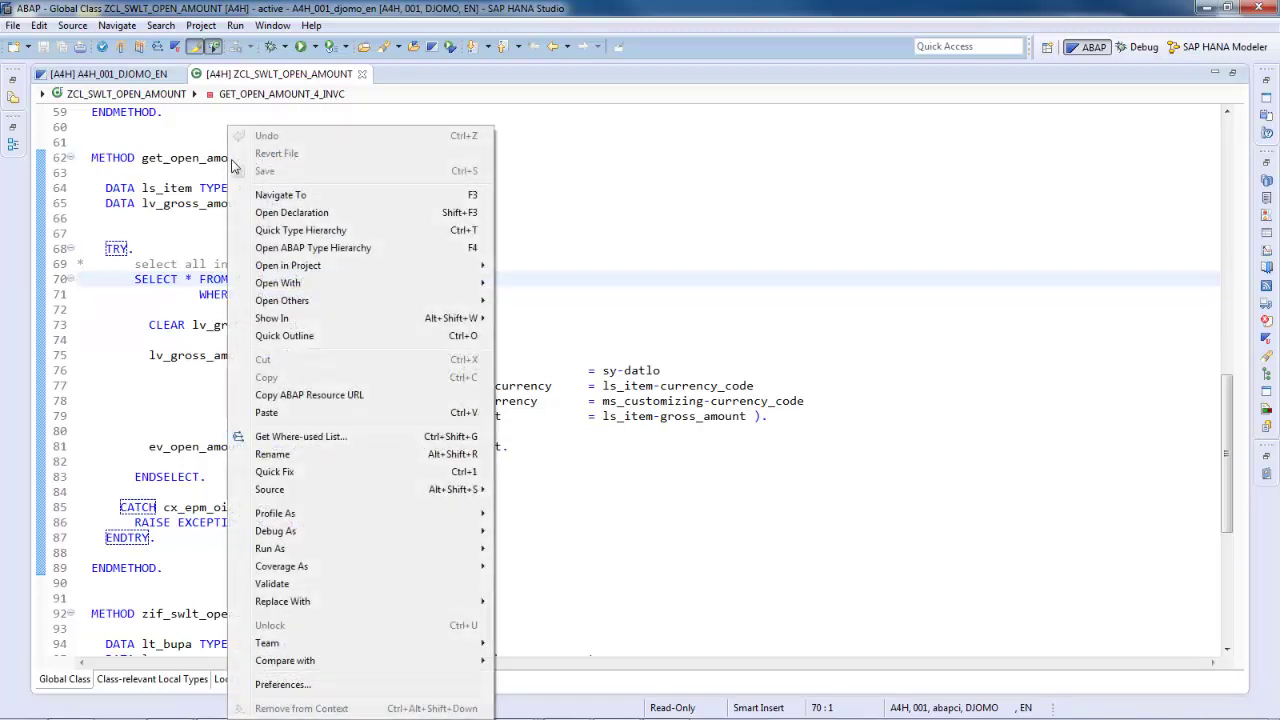
{"action": "mouse_move", "coordinate": [345, 302]}
{"action": "left_click", "coordinate": [190, 237]}
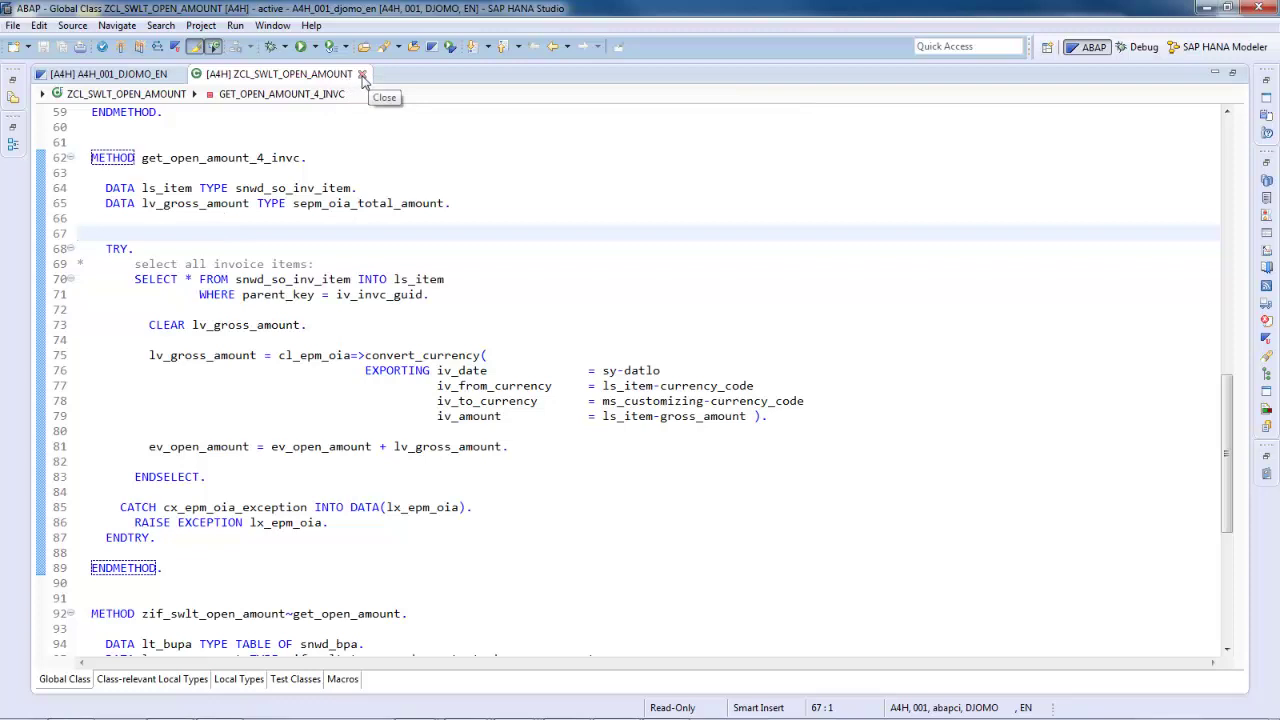
Back on the worklist, freeze the Request Type and Request Entry Point columns at the left.
{"action": "left_click", "coordinate": [362, 75]}
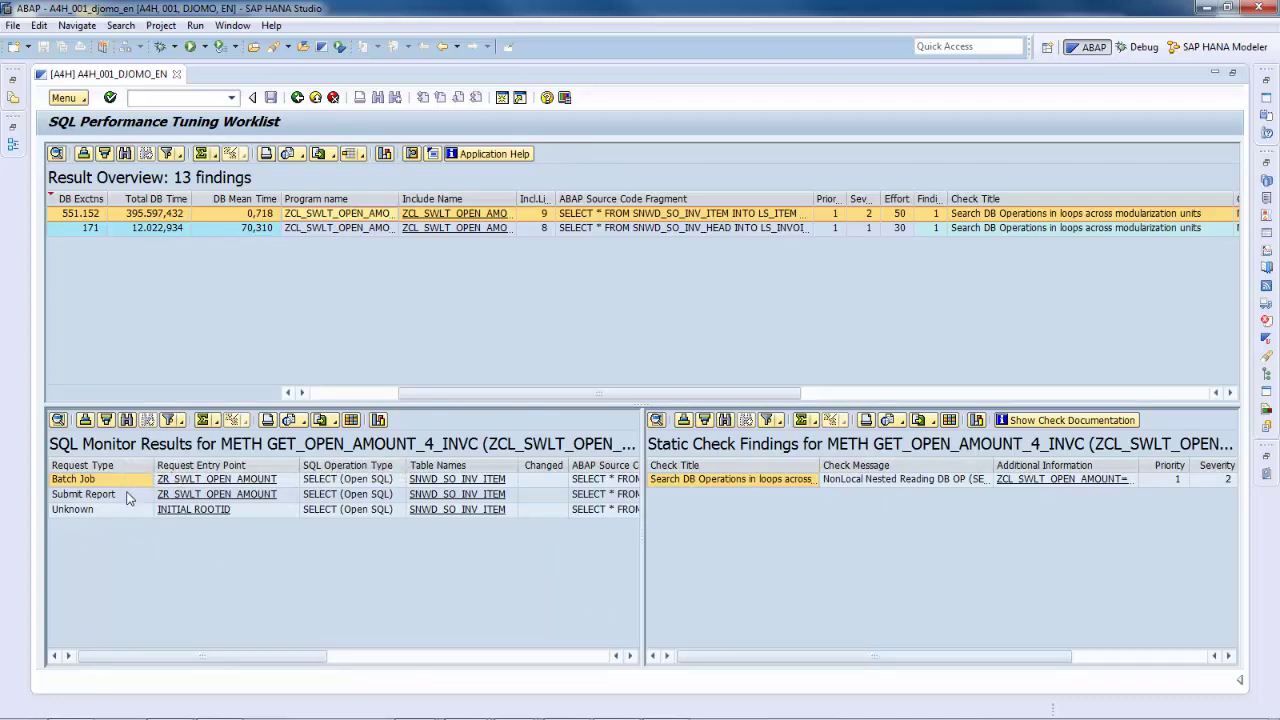
{"action": "left_click_drag", "start_coordinate": [120, 466], "coordinate": [214, 468]}
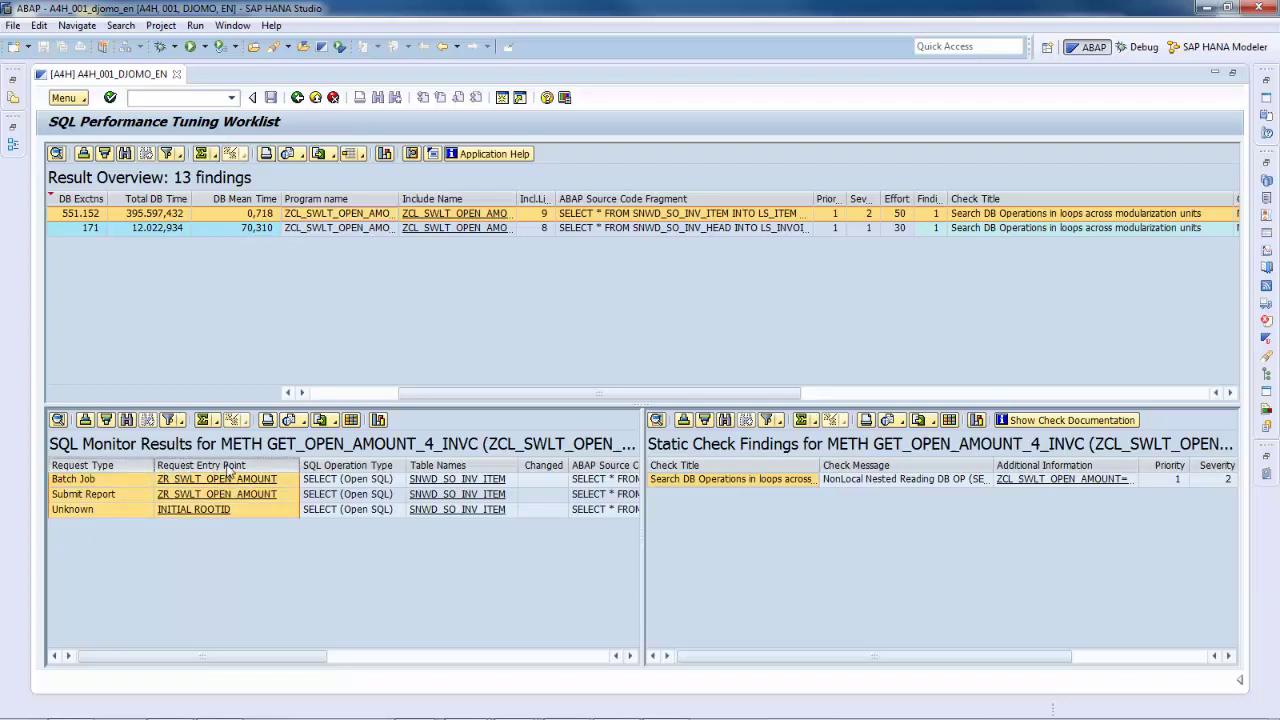
{"action": "right_click", "coordinate": [216, 468]}
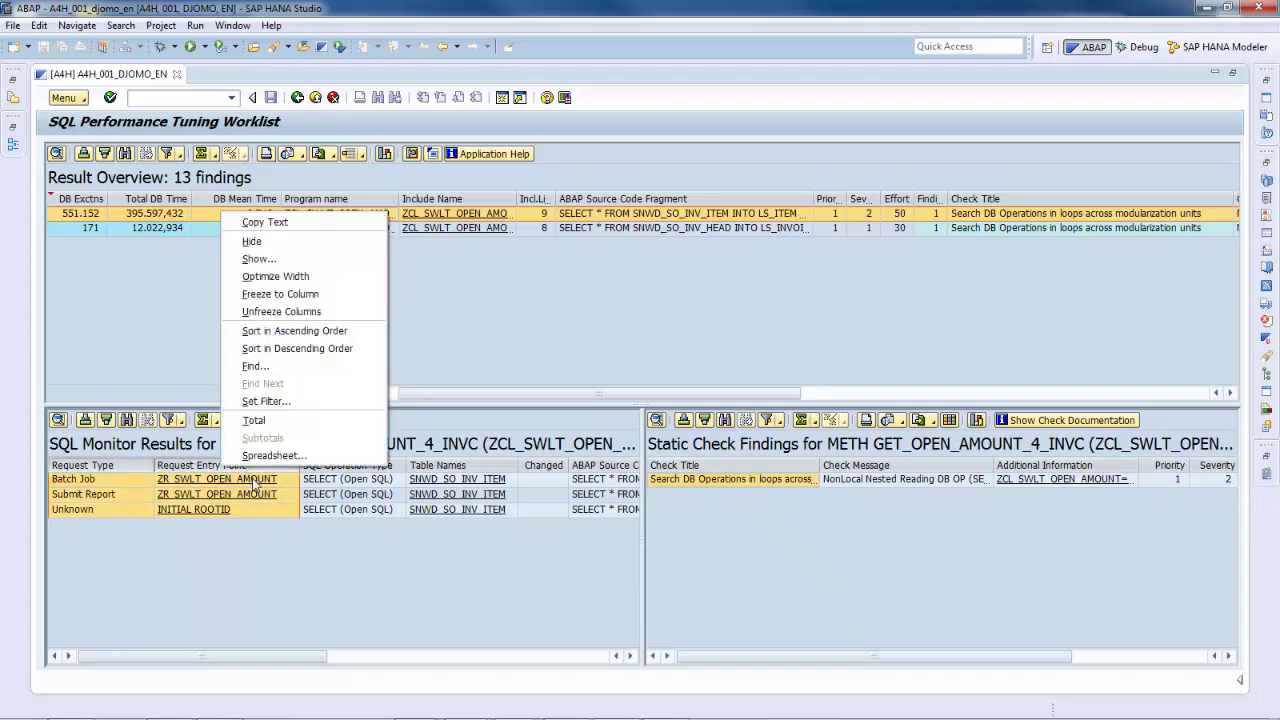
{"action": "left_click", "coordinate": [283, 294]}
{"action": "left_click", "coordinate": [297, 545]}
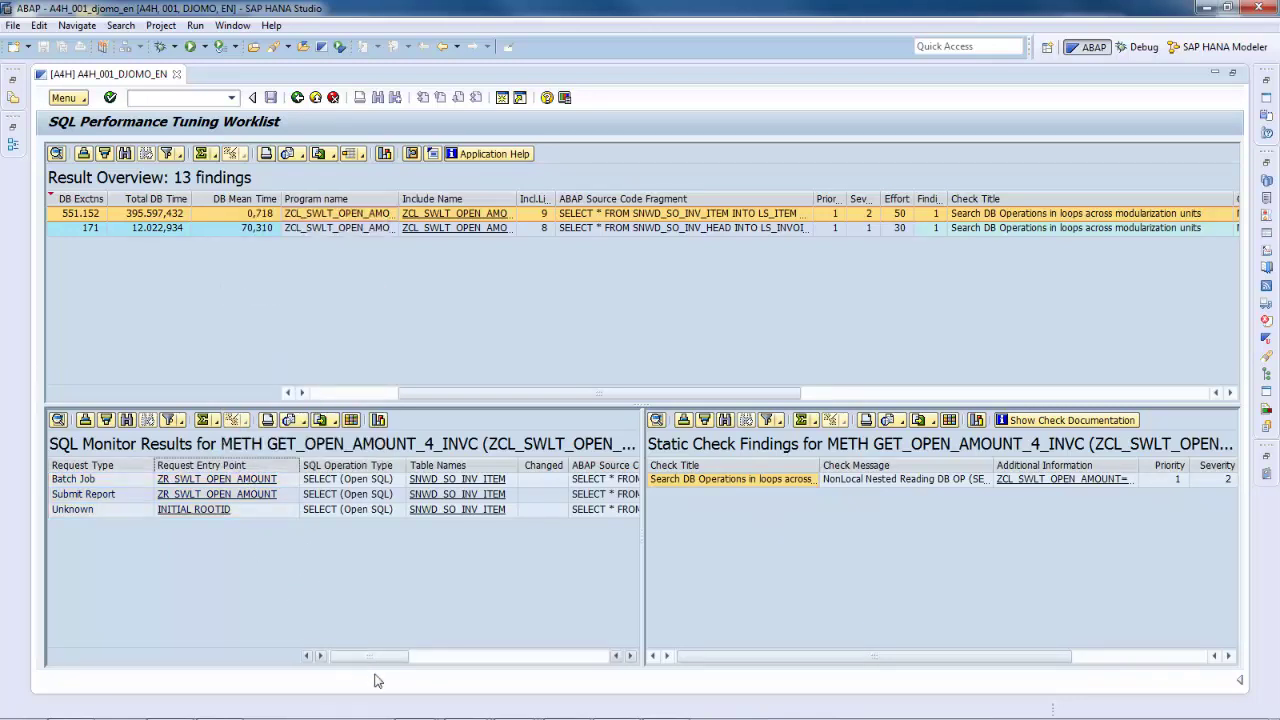
From the Batch Job entry, trace the nested-loop finding to its LOOP statement, then return to the overview.
{"action": "left_click", "coordinate": [630, 656]}
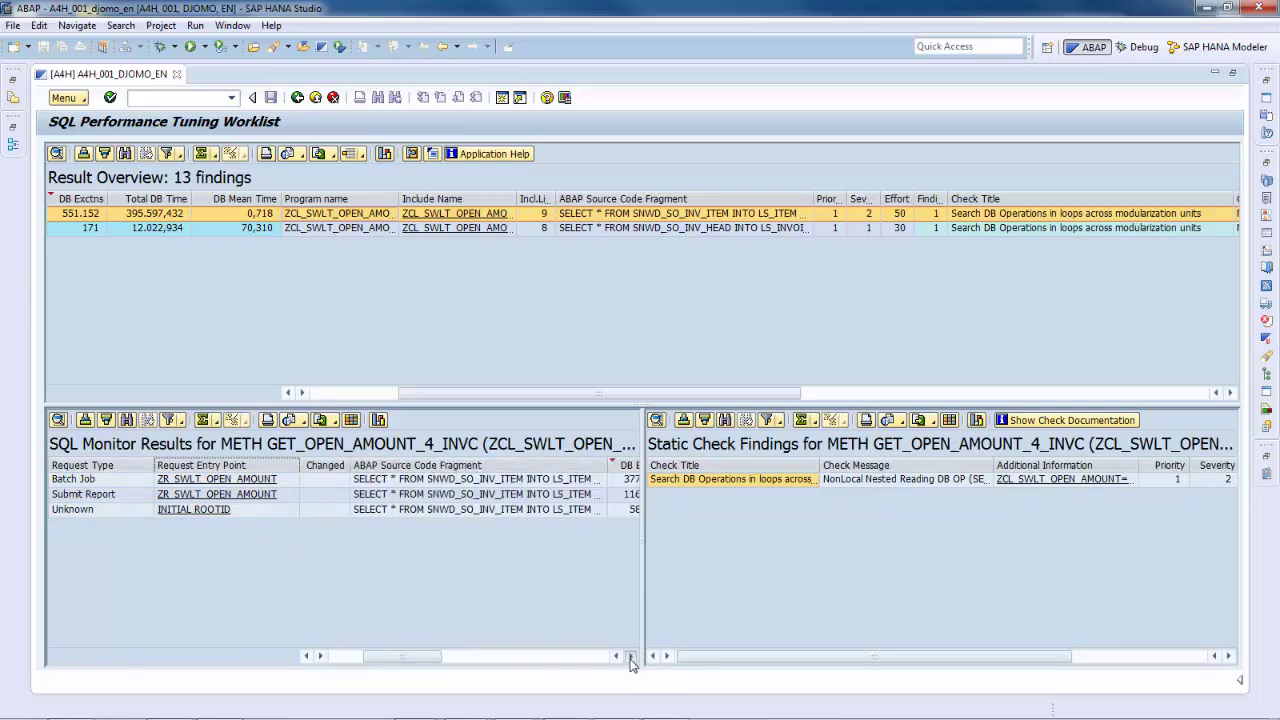
{"action": "left_click", "coordinate": [630, 656]}
{"action": "left_click", "coordinate": [630, 656]}
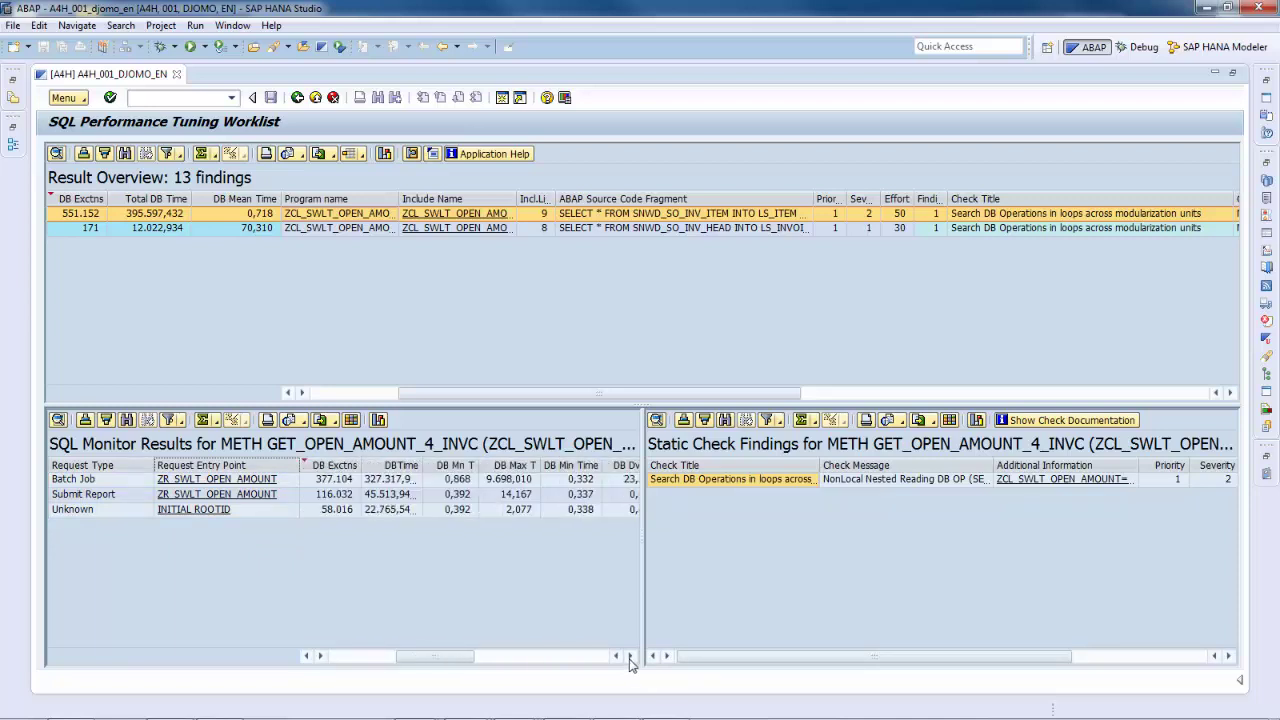
{"action": "left_click", "coordinate": [333, 482]}
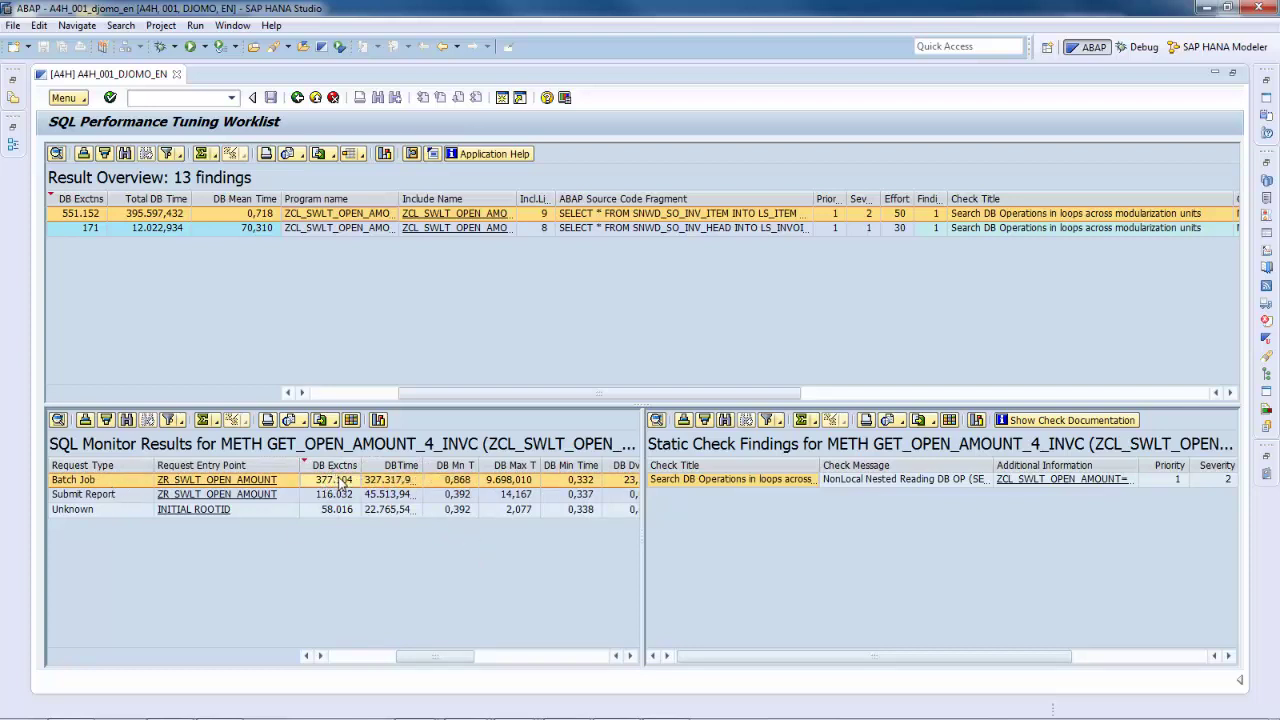
{"action": "left_click", "coordinate": [1066, 487]}
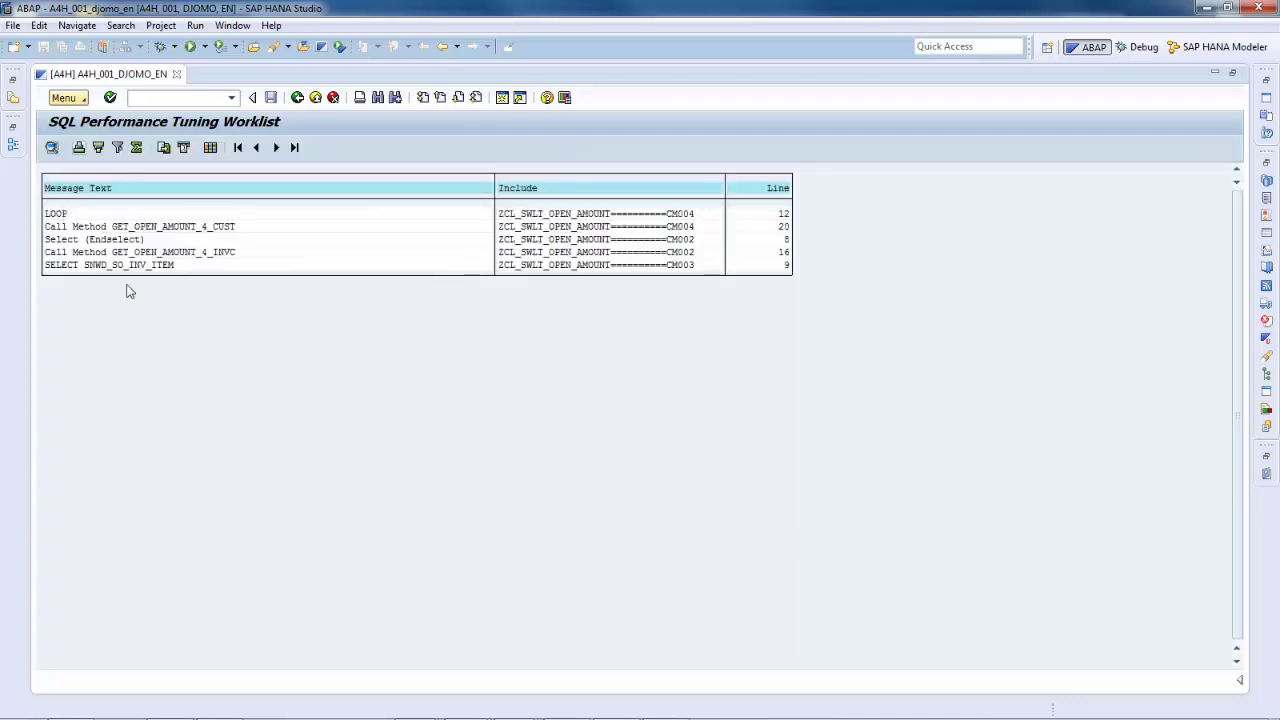
{"action": "double_click", "coordinate": [64, 213]}
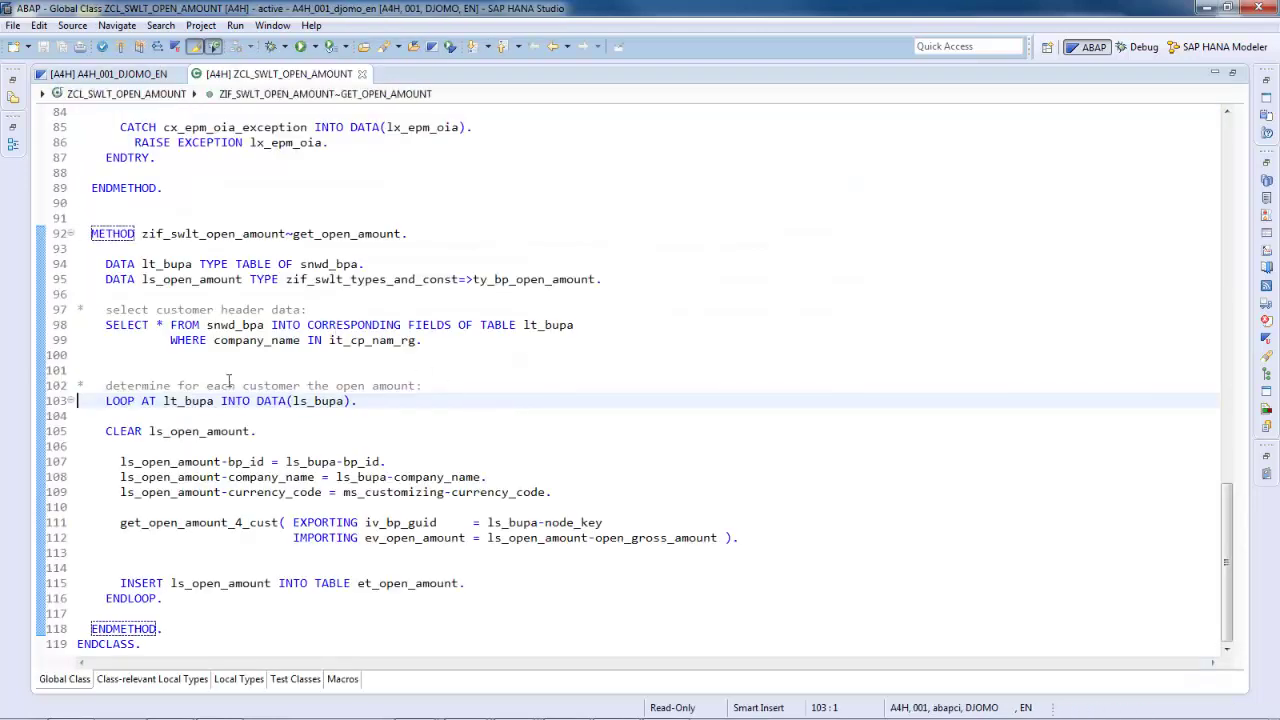
{"action": "left_click", "coordinate": [362, 74]}
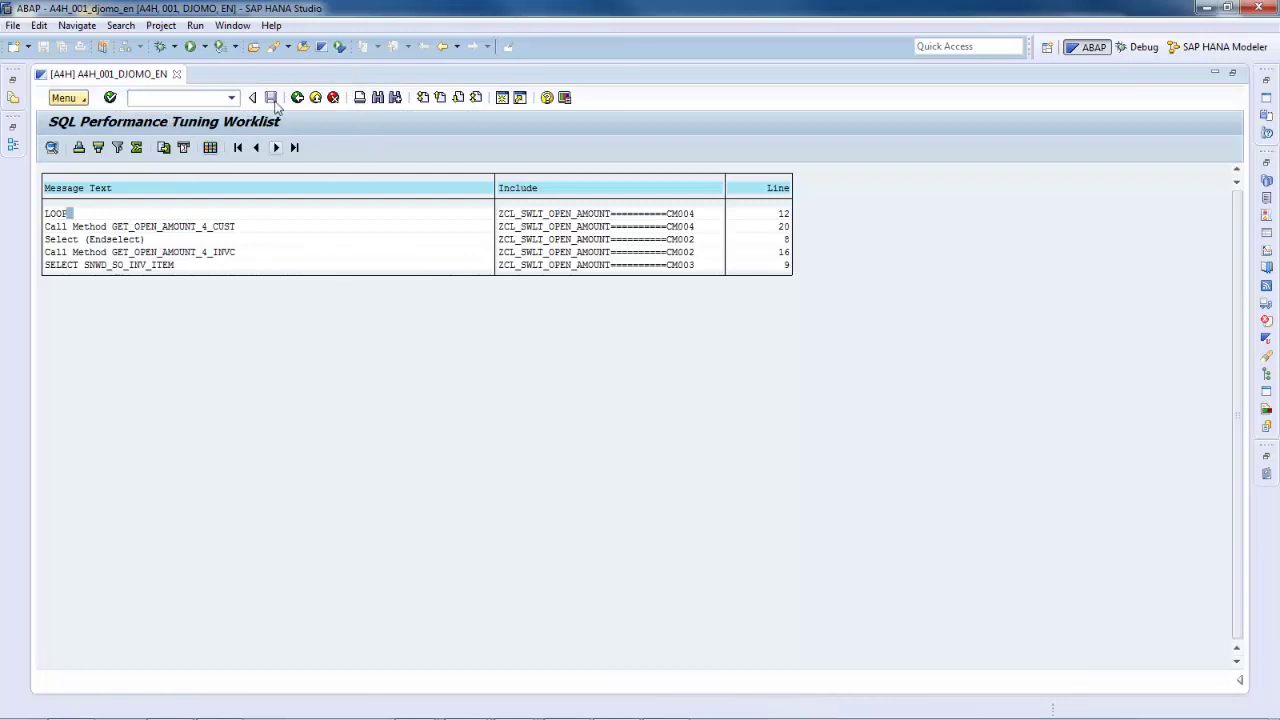
{"action": "left_click", "coordinate": [297, 99]}
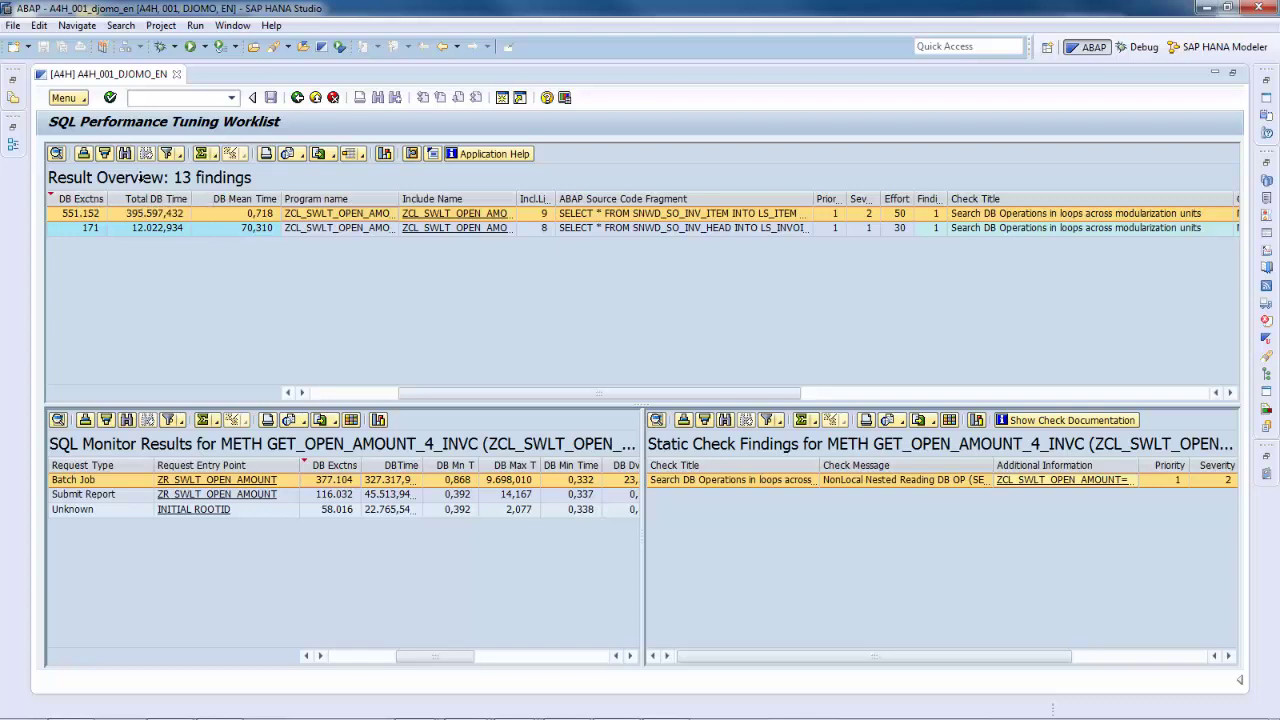
Delete the findings filter so all 13 findings are listed.
{"action": "left_click", "coordinate": [181, 156]}
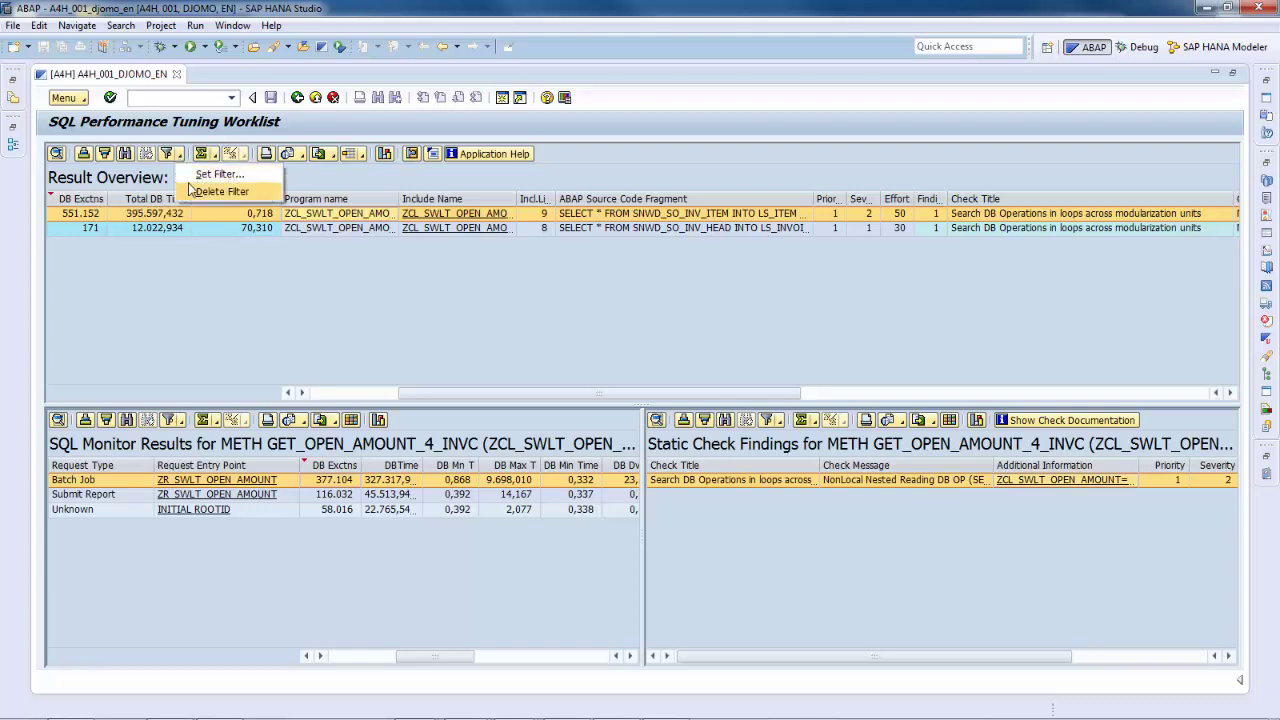
{"action": "left_click", "coordinate": [195, 191]}
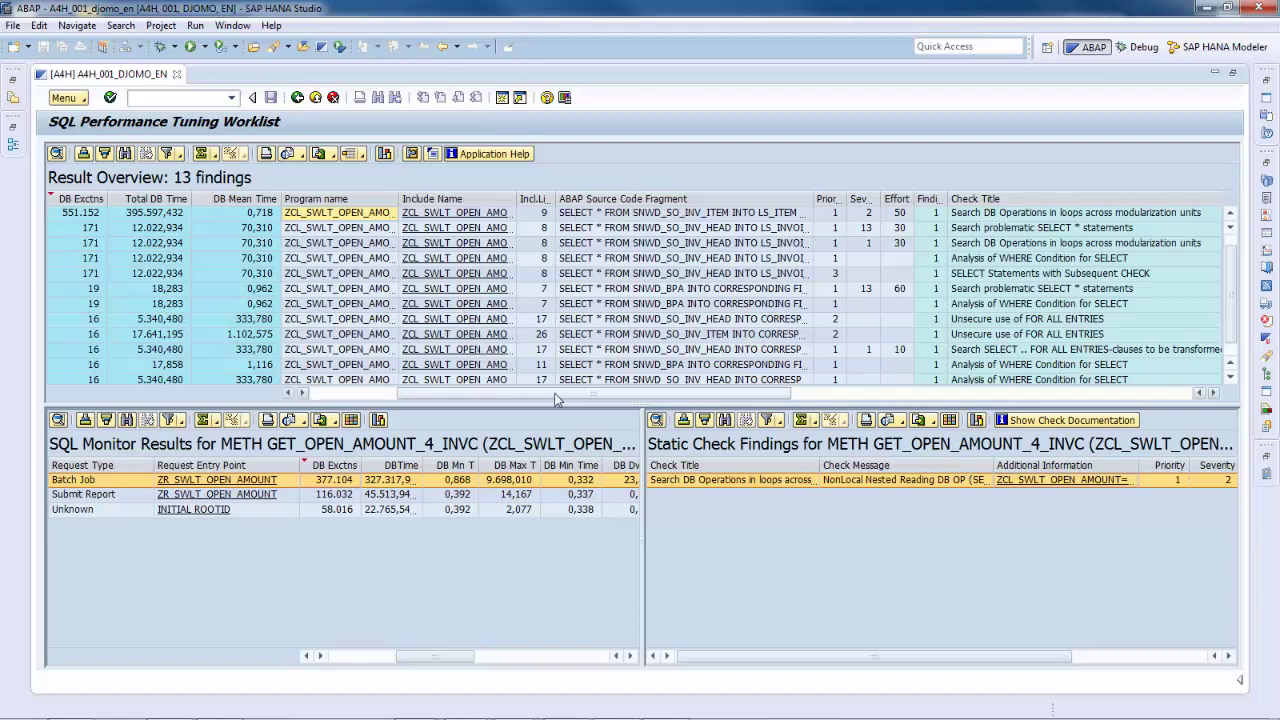
{"action": "left_click_drag", "start_coordinate": [560, 394], "coordinate": [839, 404]}
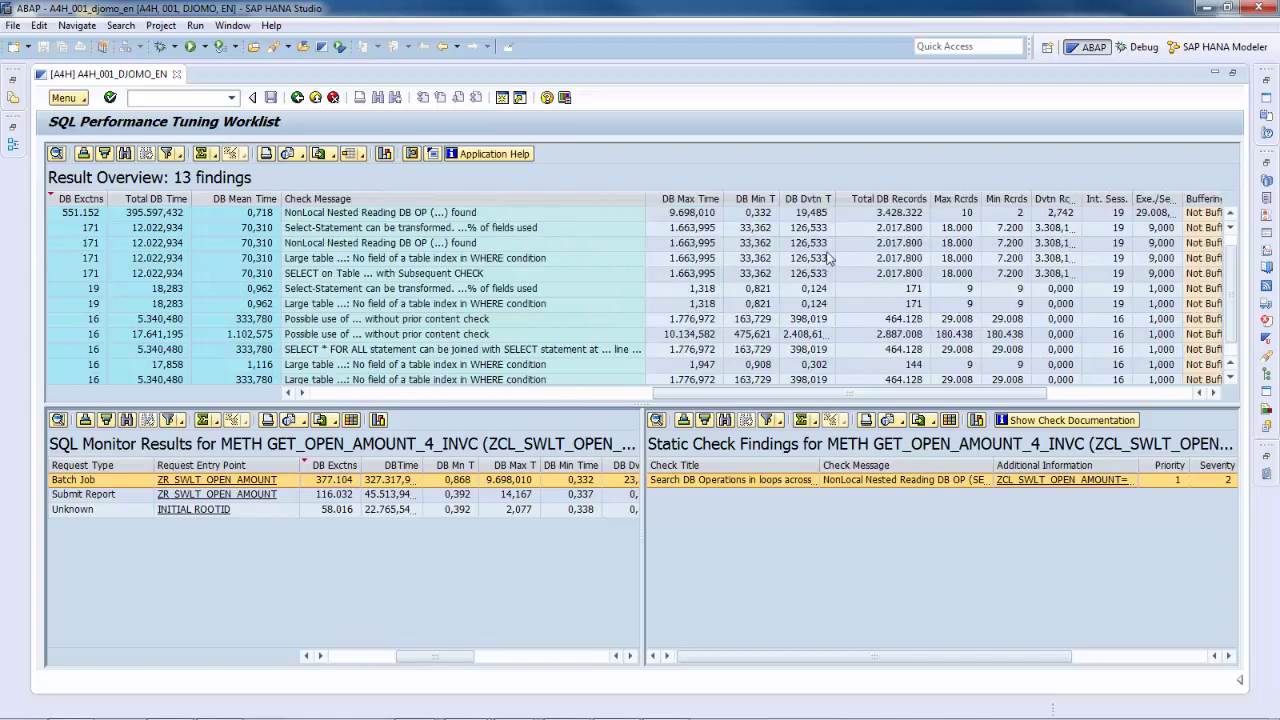
Move Total DB Records beside DB Mean Time, optimize its width, and sort it descending.
{"action": "left_click", "coordinate": [884, 204]}
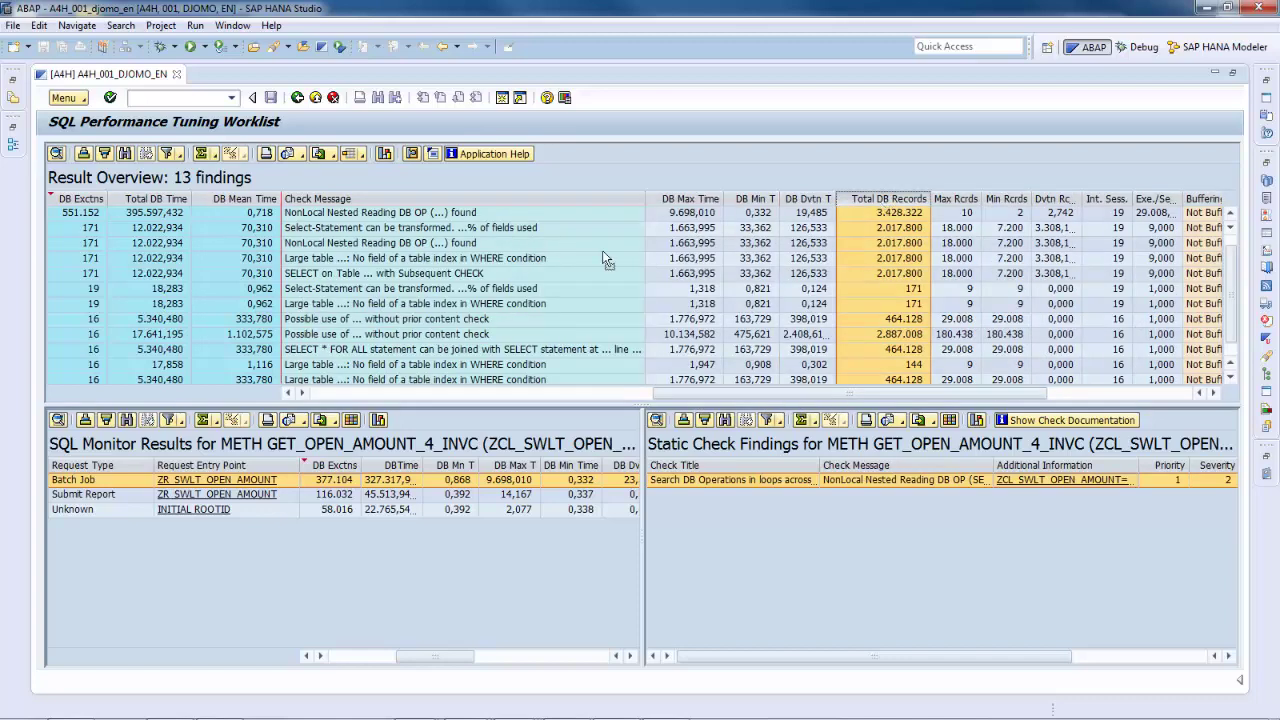
{"action": "left_click_drag", "start_coordinate": [282, 212], "coordinate": [308, 205]}
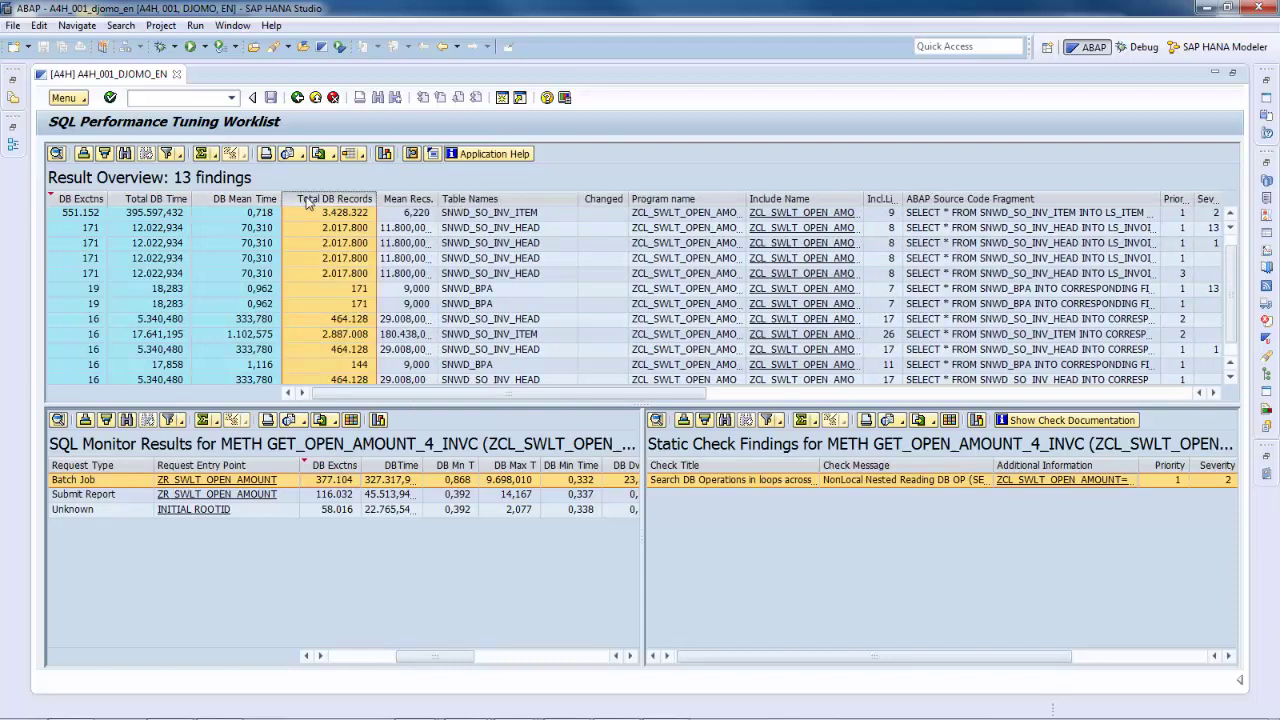
{"action": "right_click", "coordinate": [312, 199]}
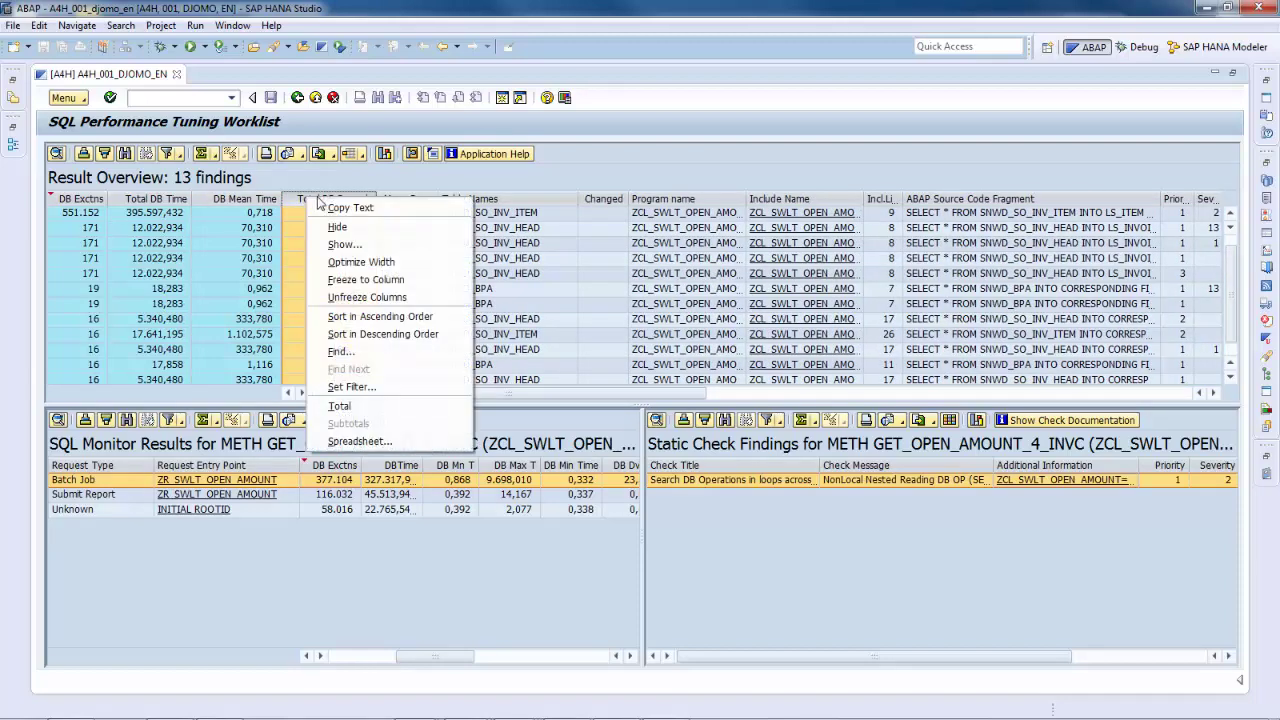
{"action": "left_click", "coordinate": [348, 262]}
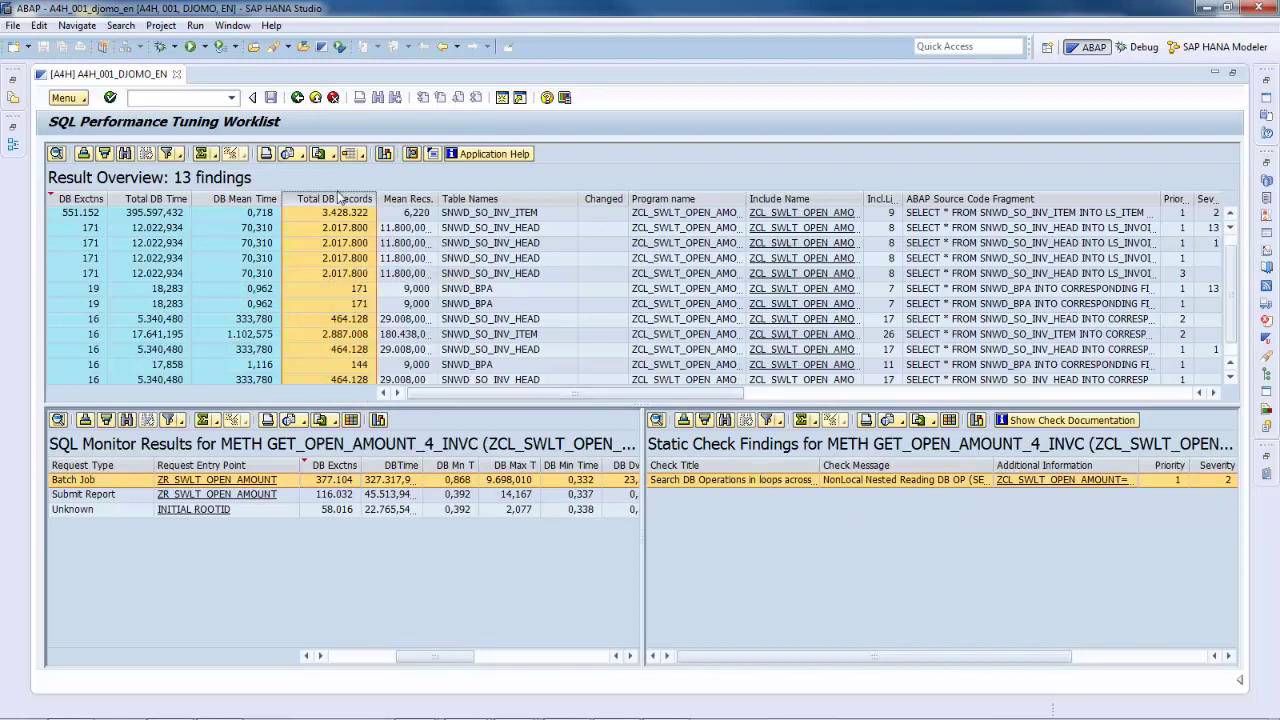
{"action": "left_click", "coordinate": [104, 153]}
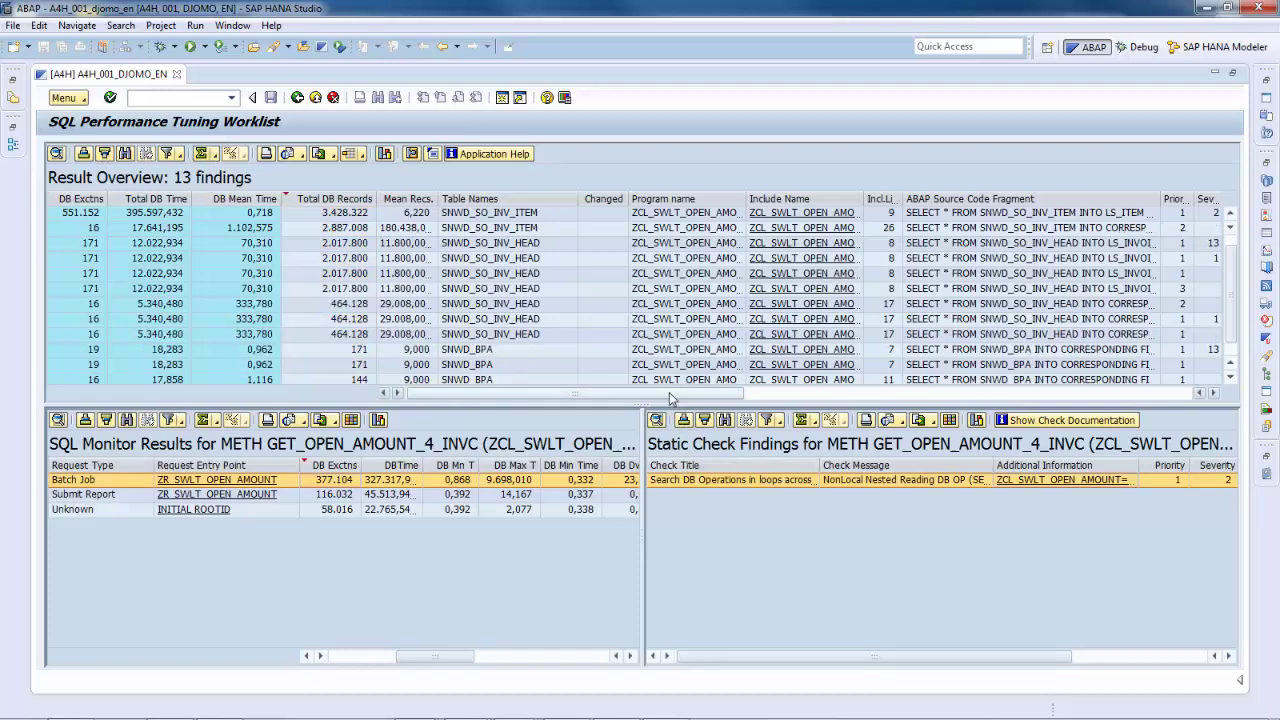
Select the Unsecure use of FOR ALL ENTRIES finding to show the ZCL_SWLT_OPEN_AMOUNT_FAE source.
{"action": "left_click_drag", "start_coordinate": [670, 398], "coordinate": [804, 397]}
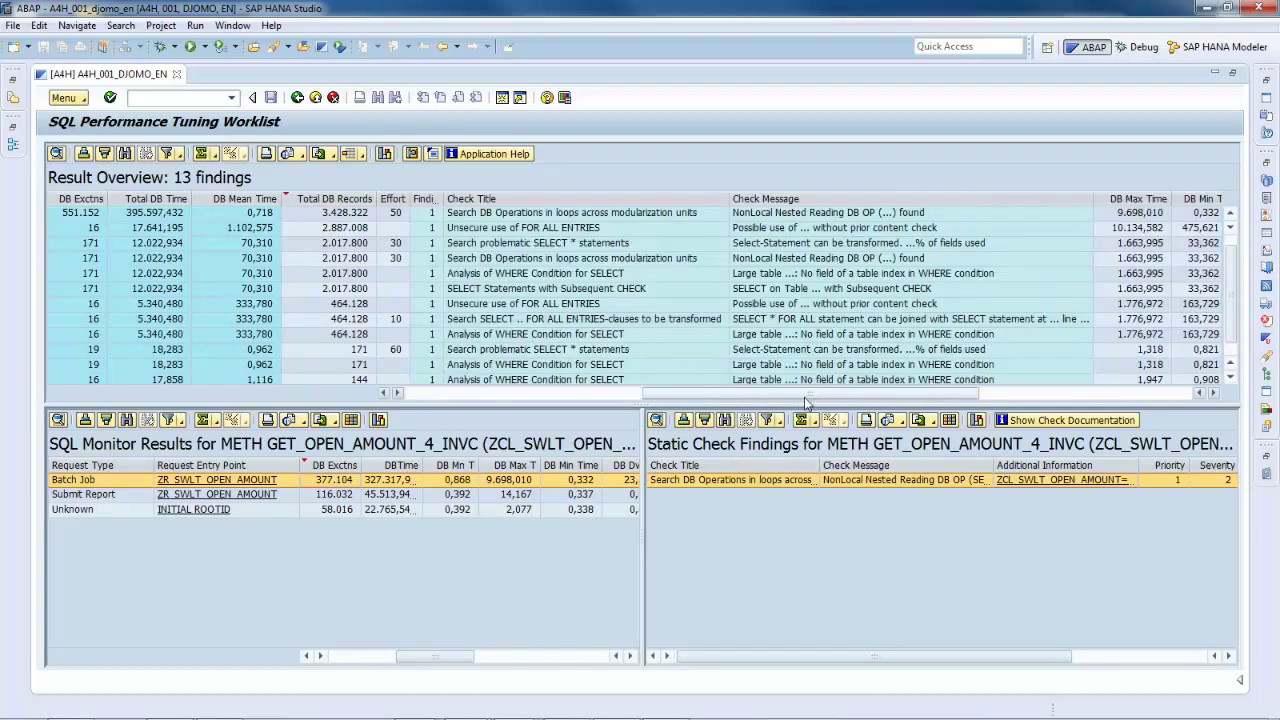
{"action": "left_click_drag", "start_coordinate": [655, 400], "coordinate": [721, 395]}
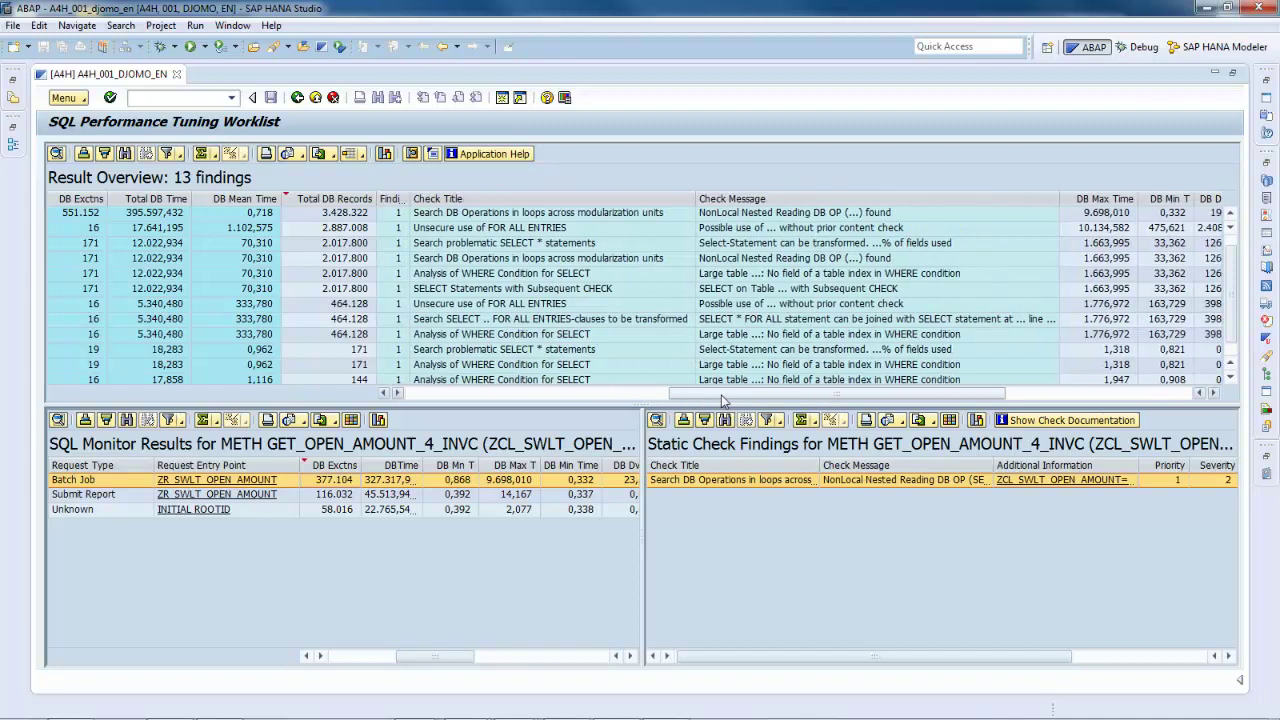
{"action": "left_click", "coordinate": [352, 215]}
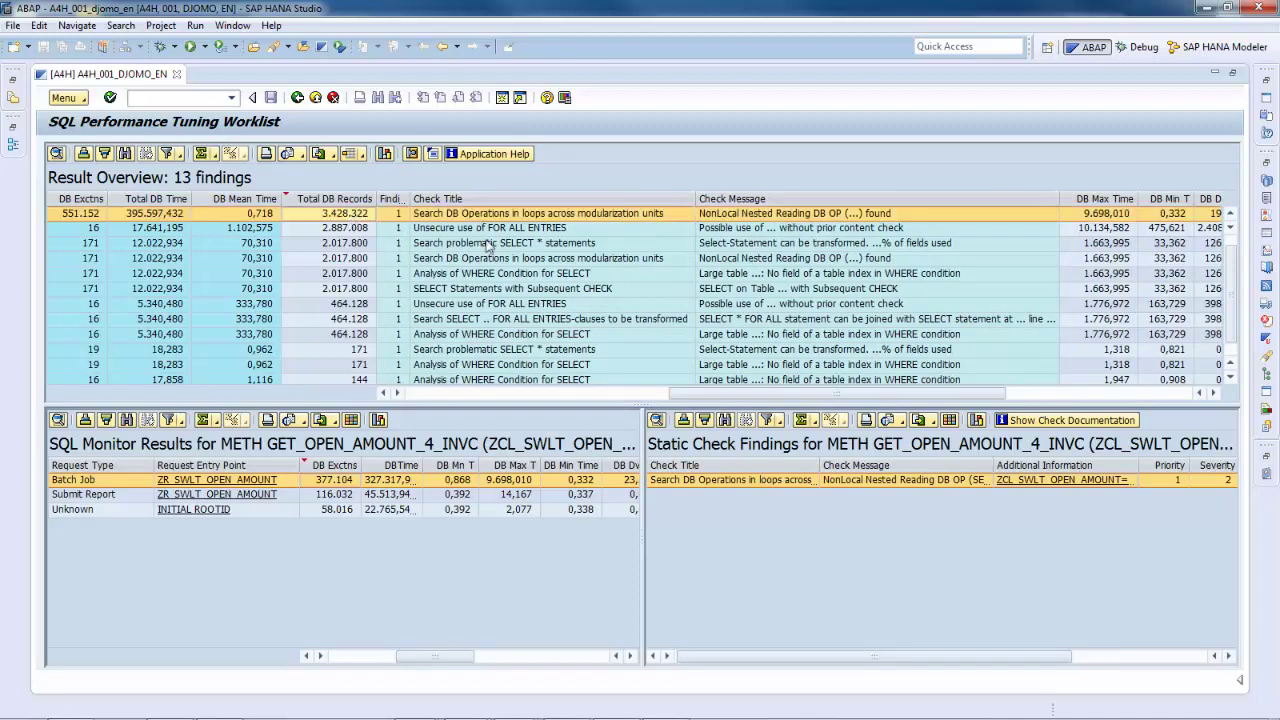
{"action": "left_click", "coordinate": [361, 232]}
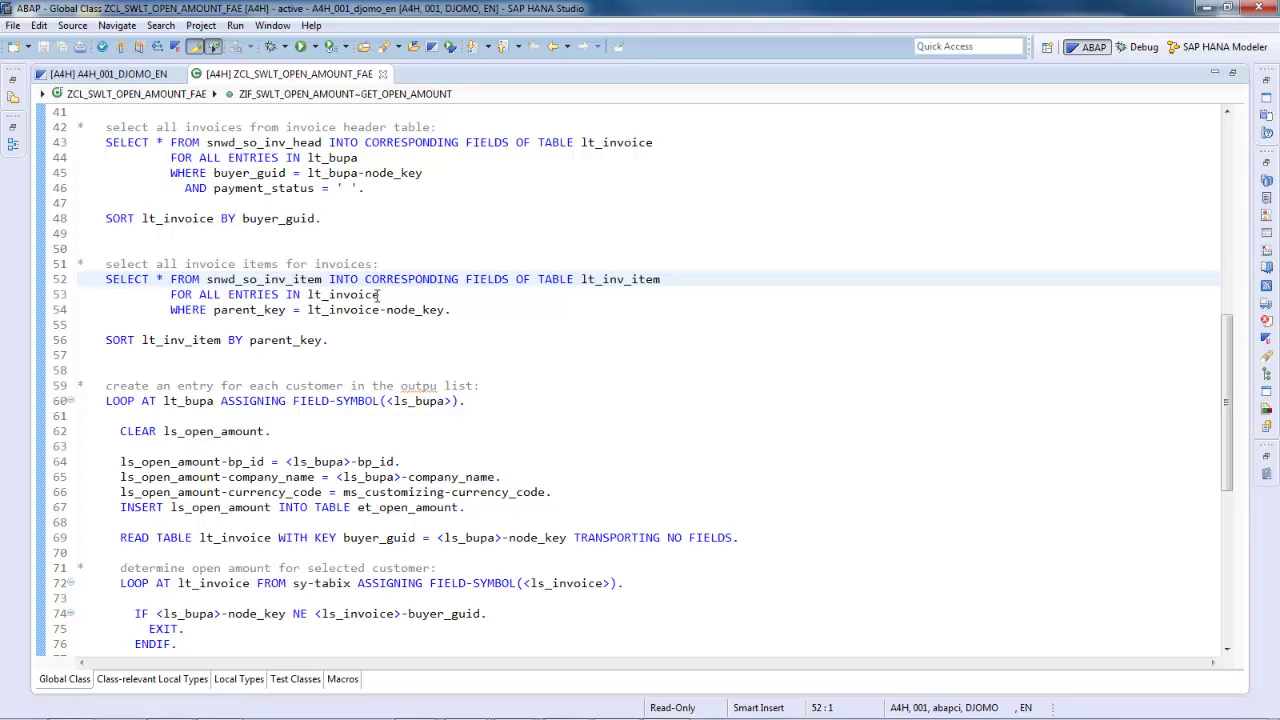
Highlight every use of lt_invoice in the line 54 FOR ALL ENTRIES select, then close the FAE source.
{"action": "left_click_drag", "start_coordinate": [378, 294], "coordinate": [284, 294]}
{"action": "left_click", "coordinate": [312, 310]}
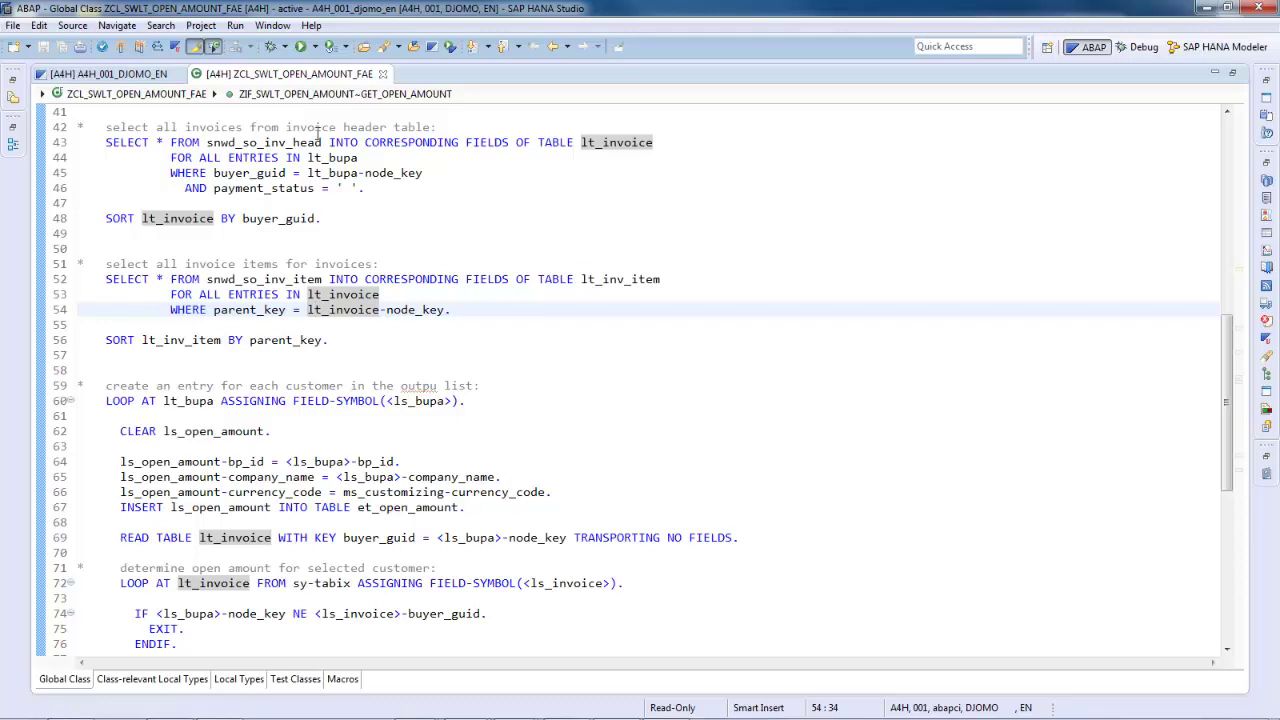
{"action": "left_click", "coordinate": [382, 74]}
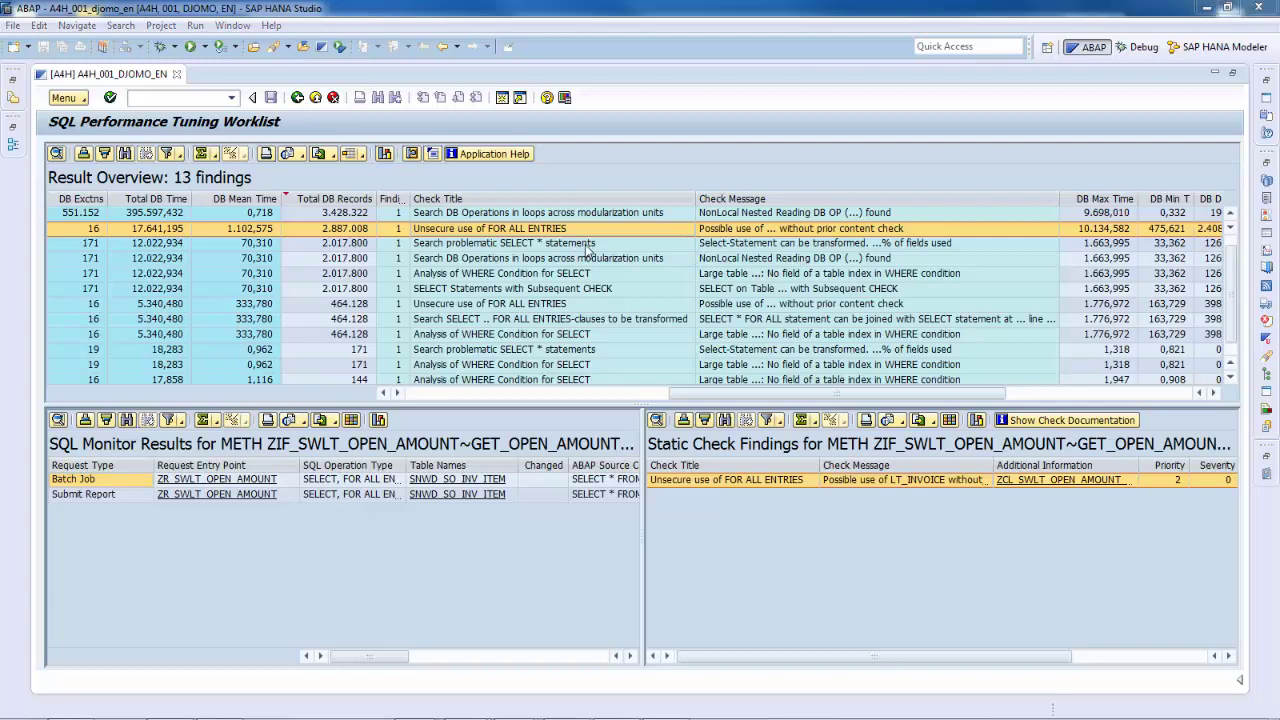
Open the SELECT * finding's messages and jump to its SELECT * statement in the source.
{"action": "left_click", "coordinate": [592, 245]}
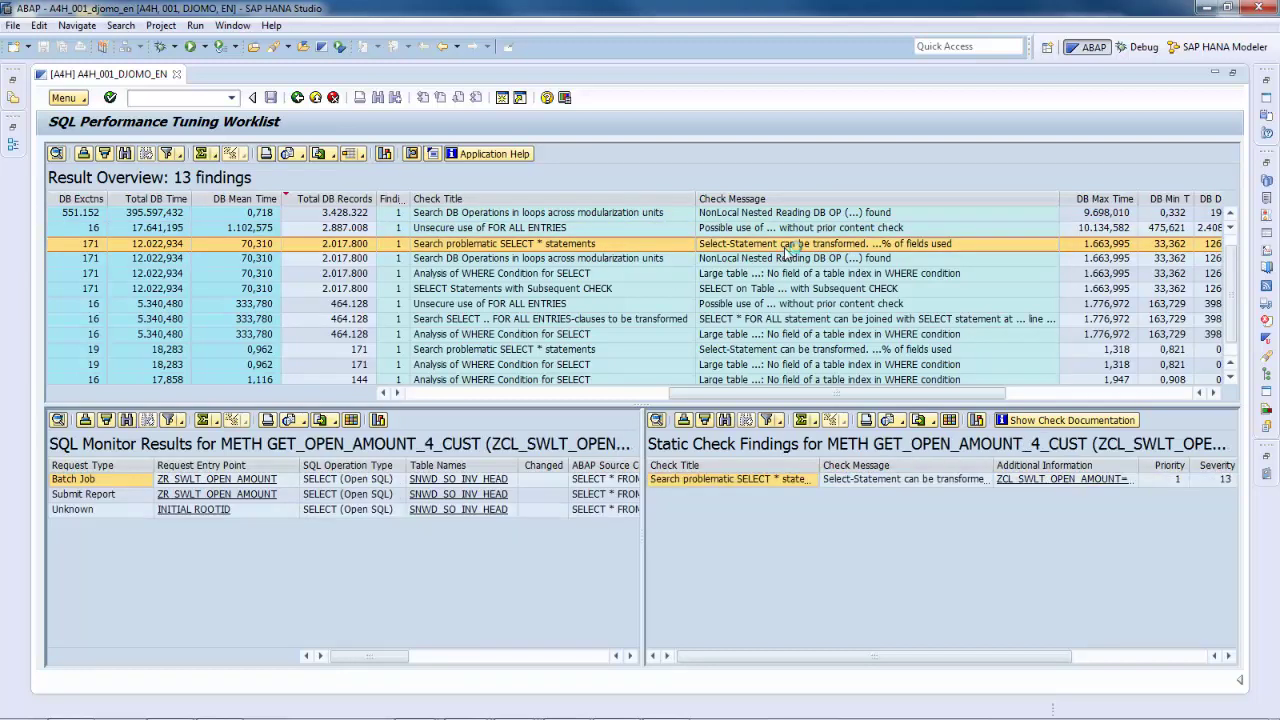
{"action": "double_click", "coordinate": [1040, 479]}
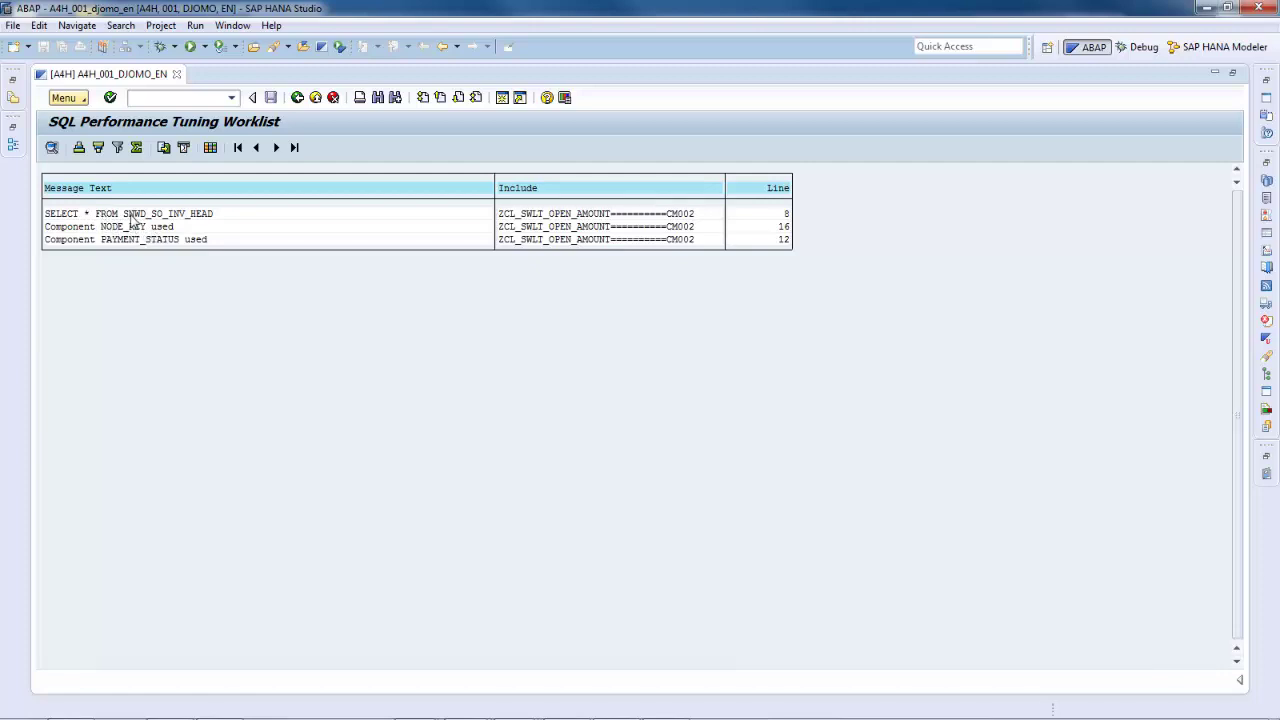
{"action": "double_click", "coordinate": [132, 216]}
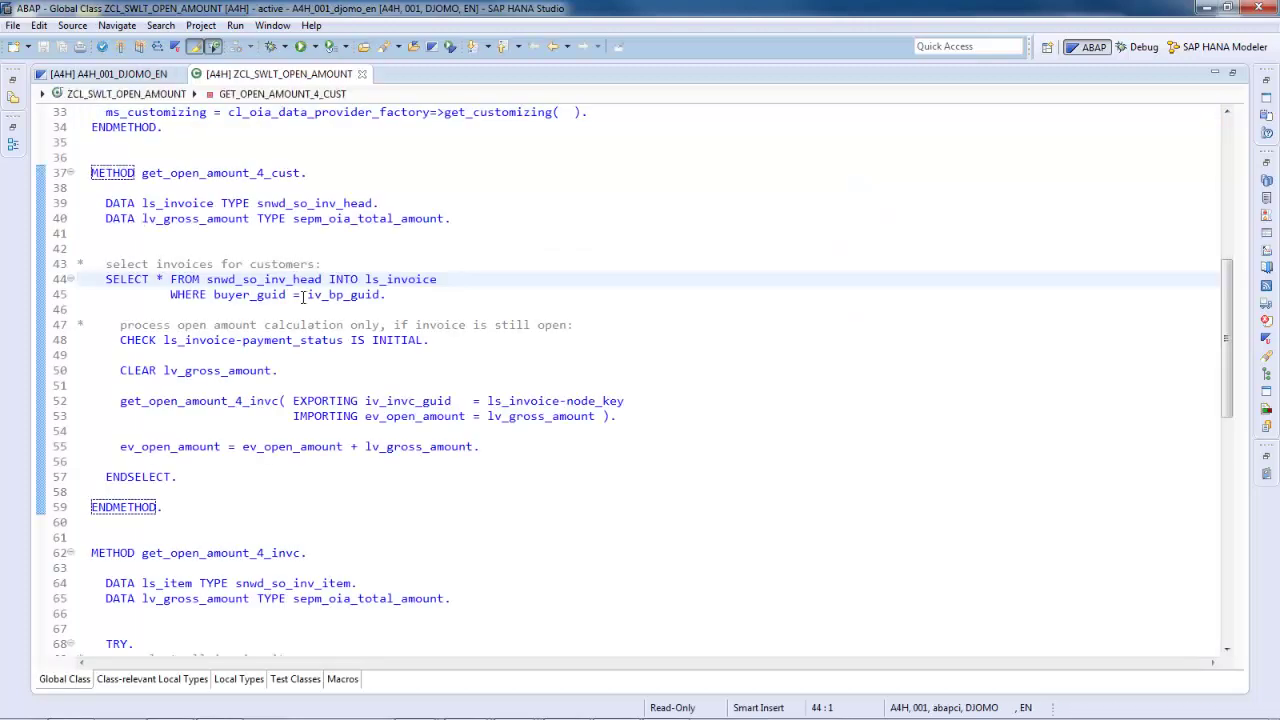
View the SNWD_SO_INV_ITEM table definition via F3, then close the definition and class source.
{"action": "left_click", "coordinate": [281, 281]}
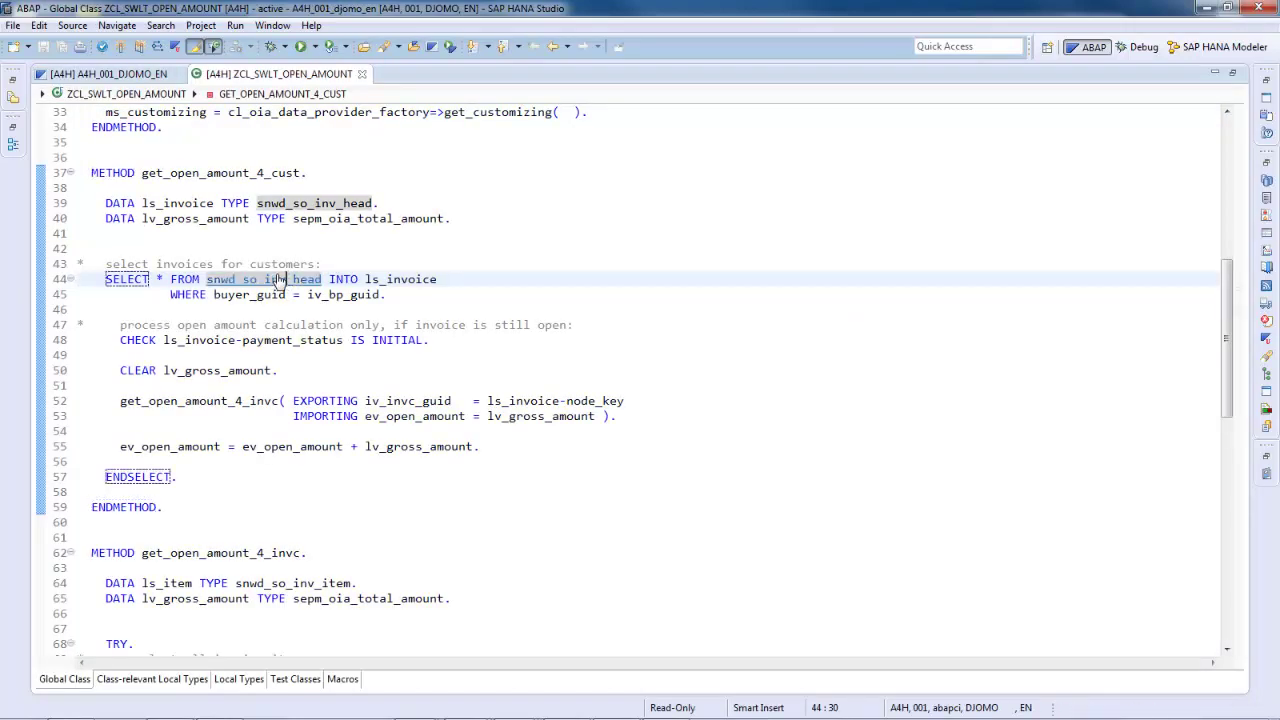
{"action": "left_click", "coordinate": [290, 283], "text": "ctrl"}
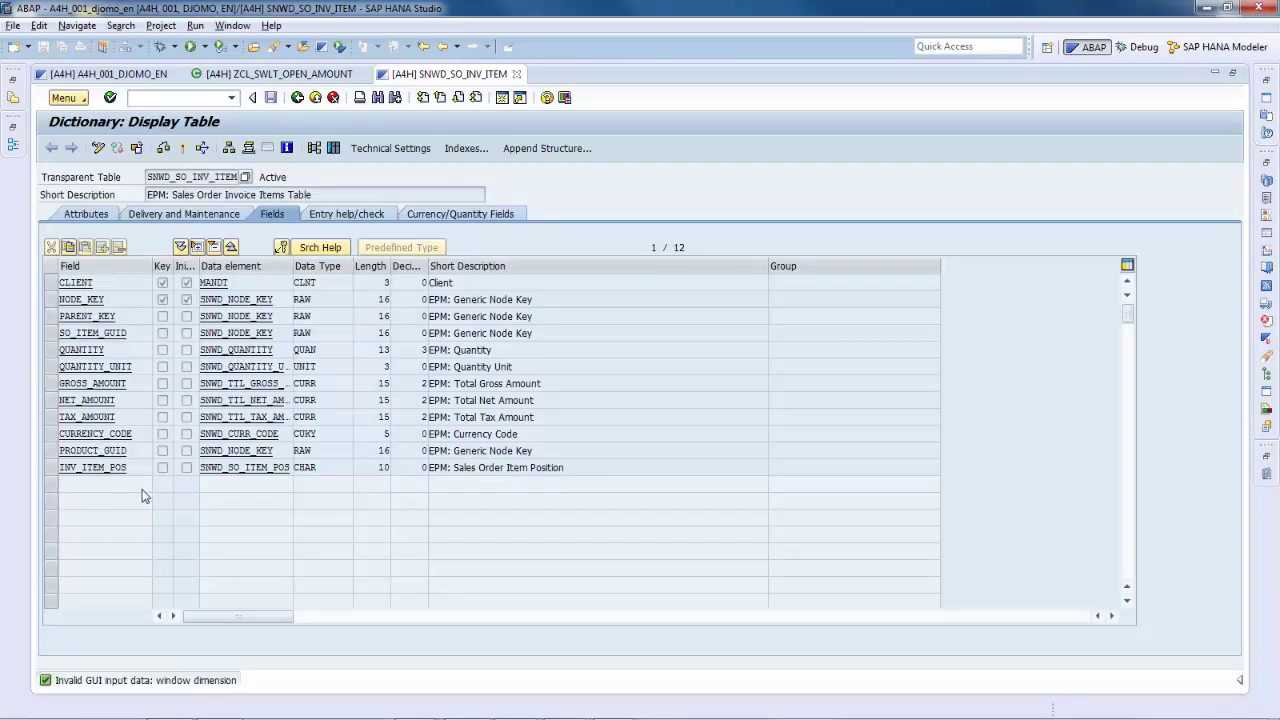
{"action": "left_click", "coordinate": [528, 74]}
{"action": "left_click", "coordinate": [187, 279]}
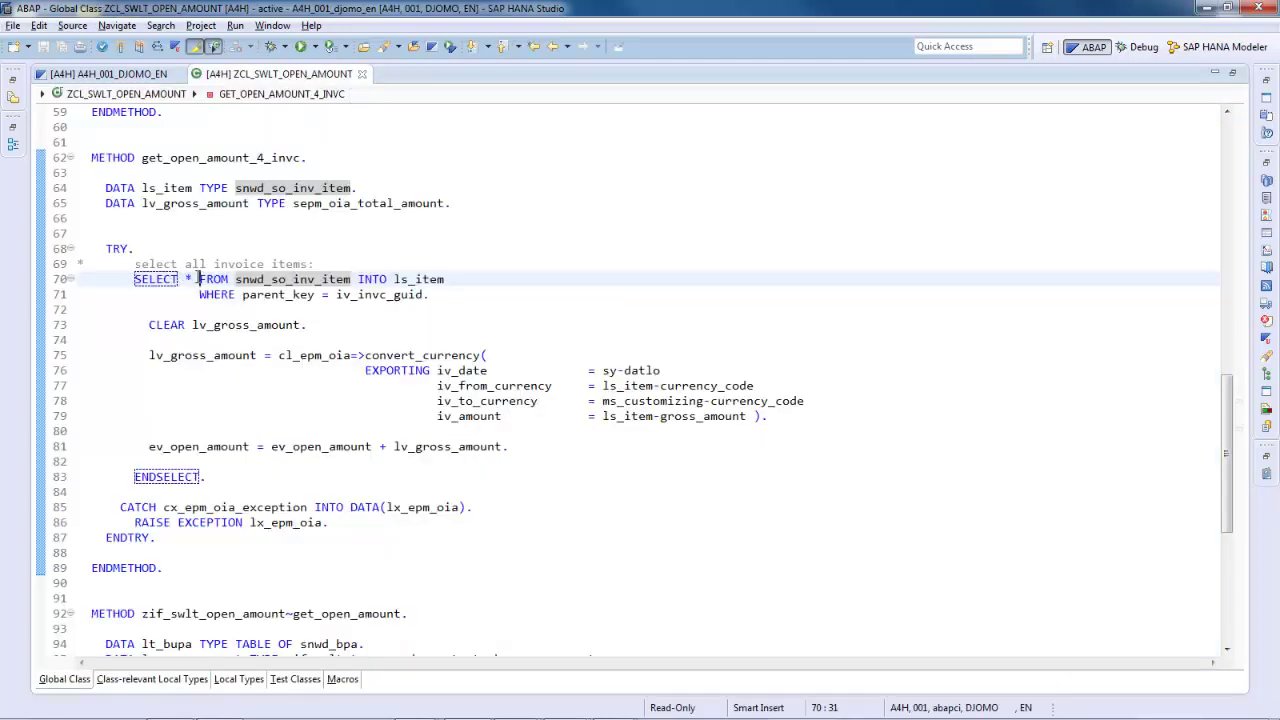
{"action": "left_click", "coordinate": [362, 74]}
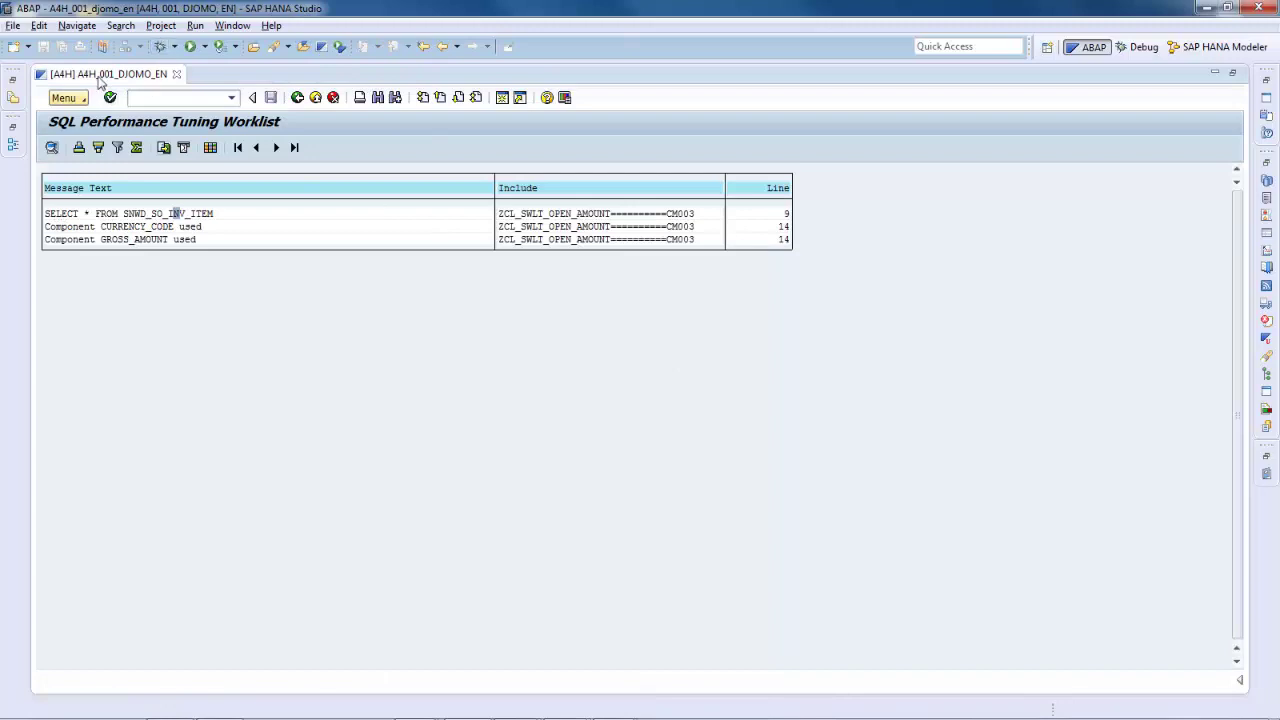
{"action": "left_click", "coordinate": [297, 97]}
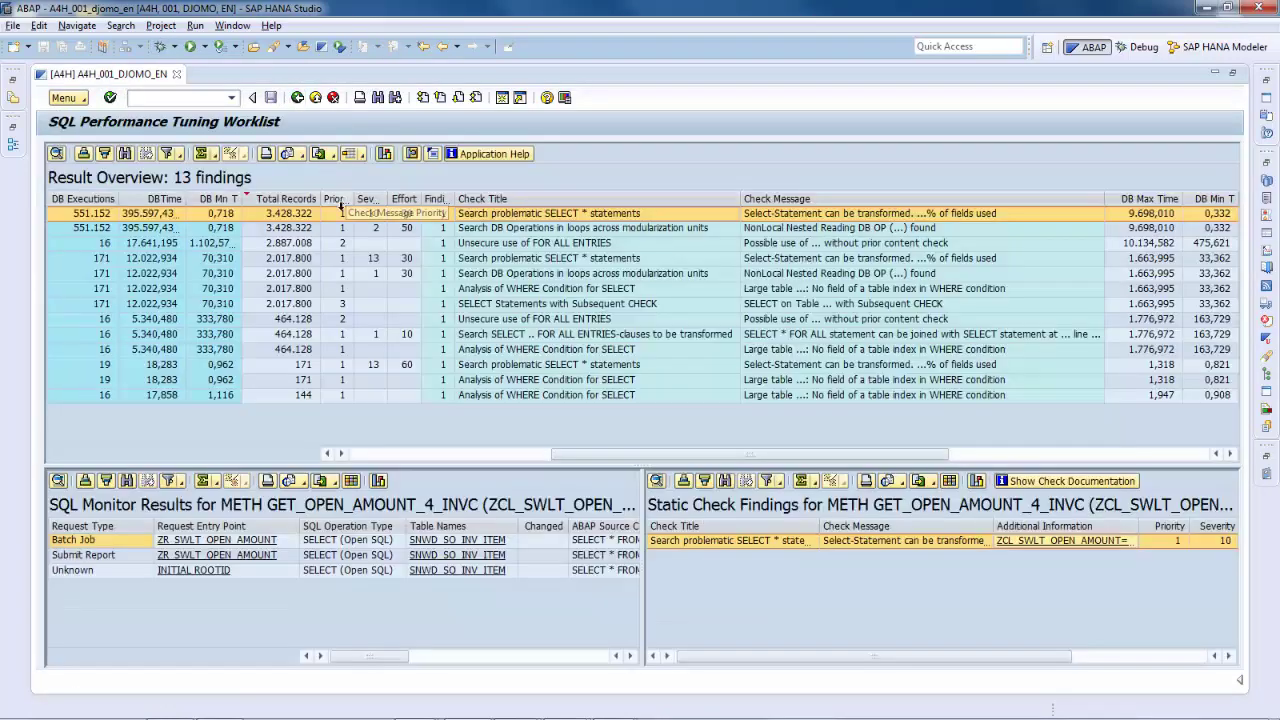